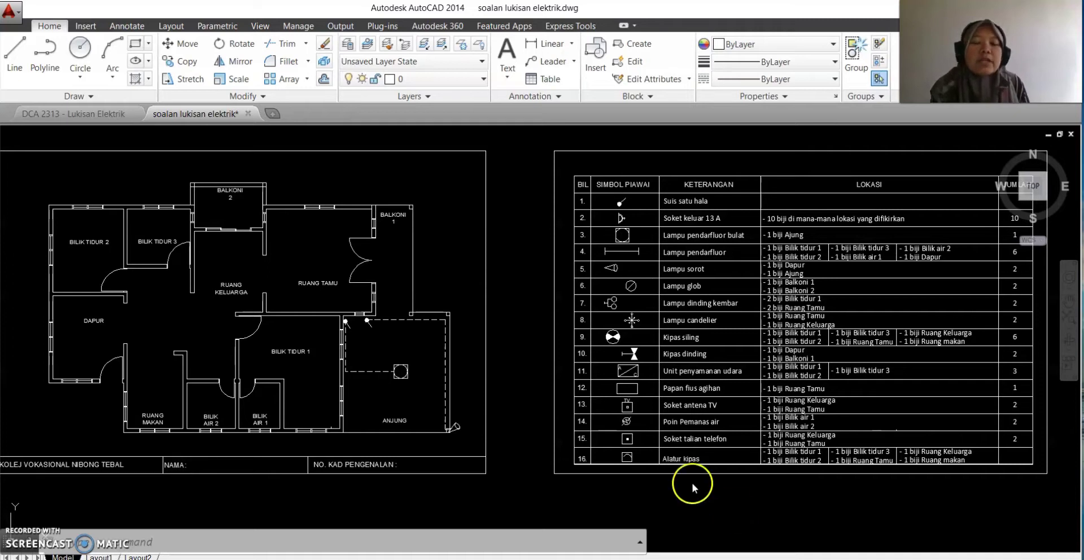
click(649, 411)
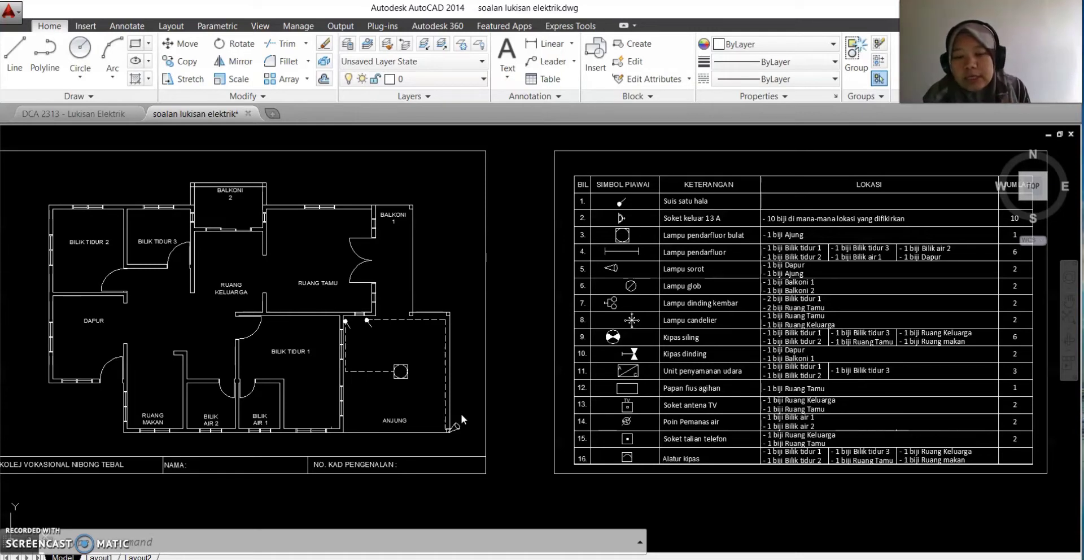
click(450, 432)
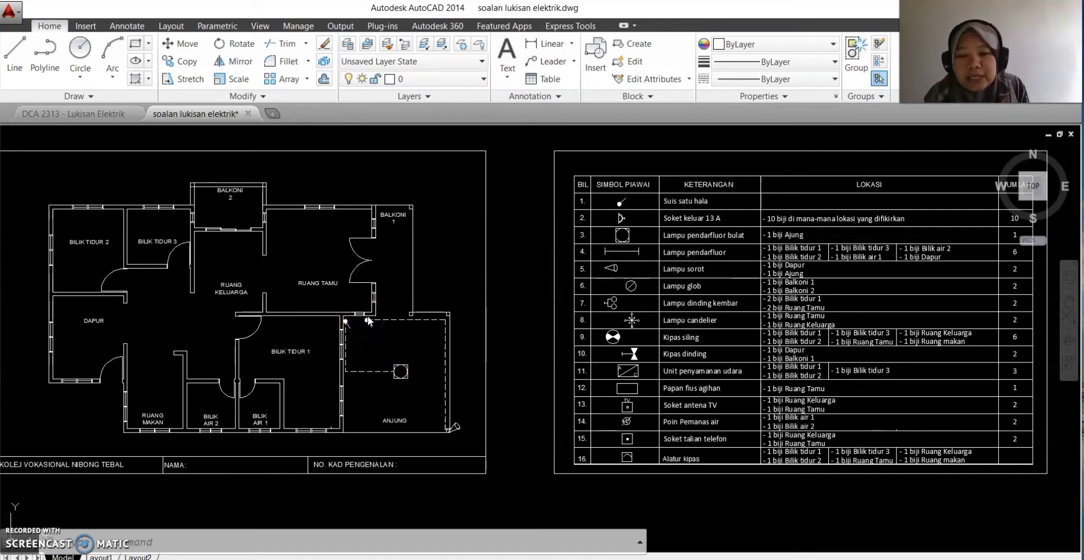
click(375, 340)
click(392, 373)
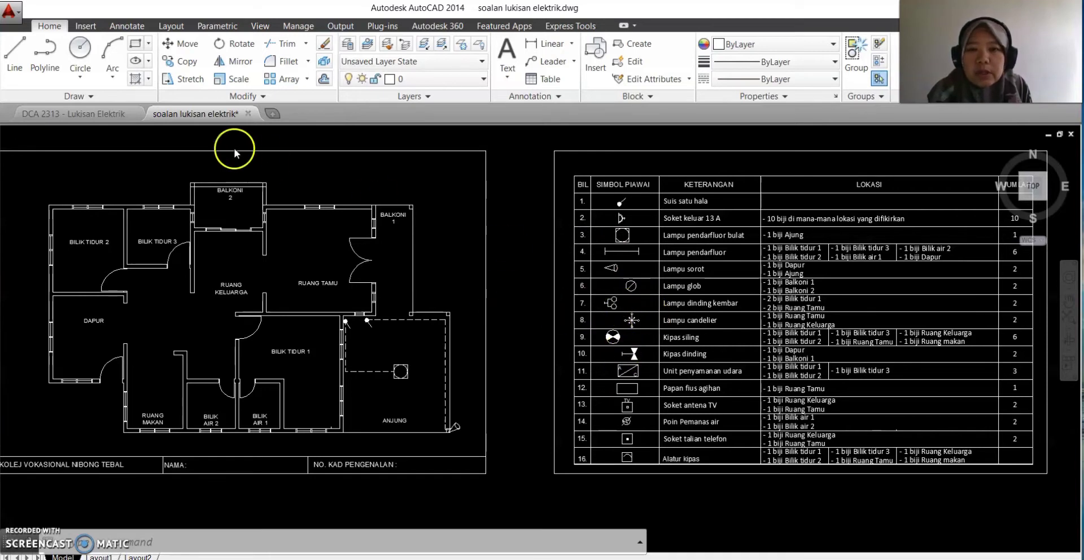
Copy the Lampu glob symbol from the legend by its centre to the middle of Balkoni 1, opposite the double door.
scroll(553, 261, up, 5)
scroll(778, 319, down, 2)
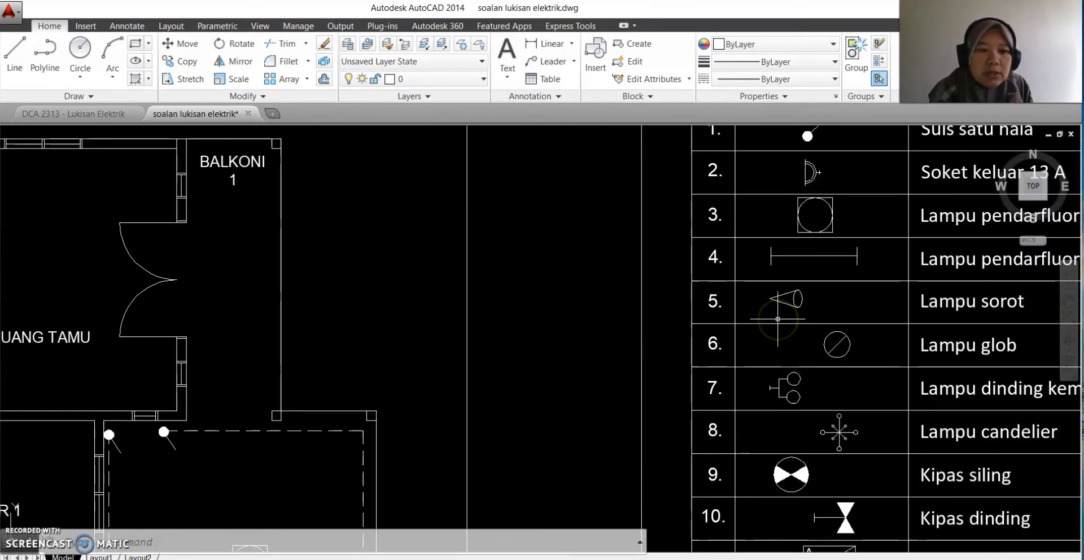
click(181, 61)
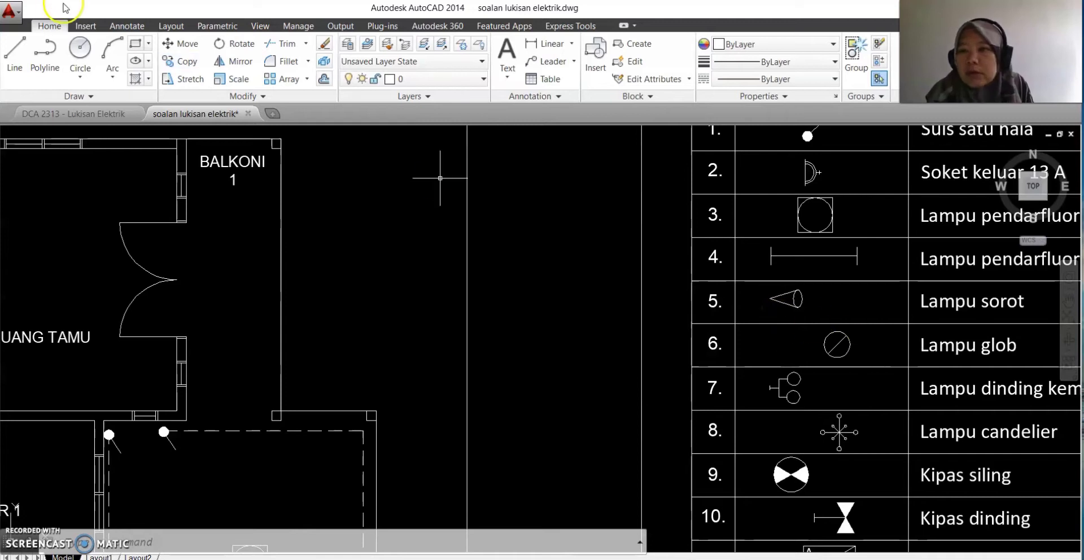
click(183, 59)
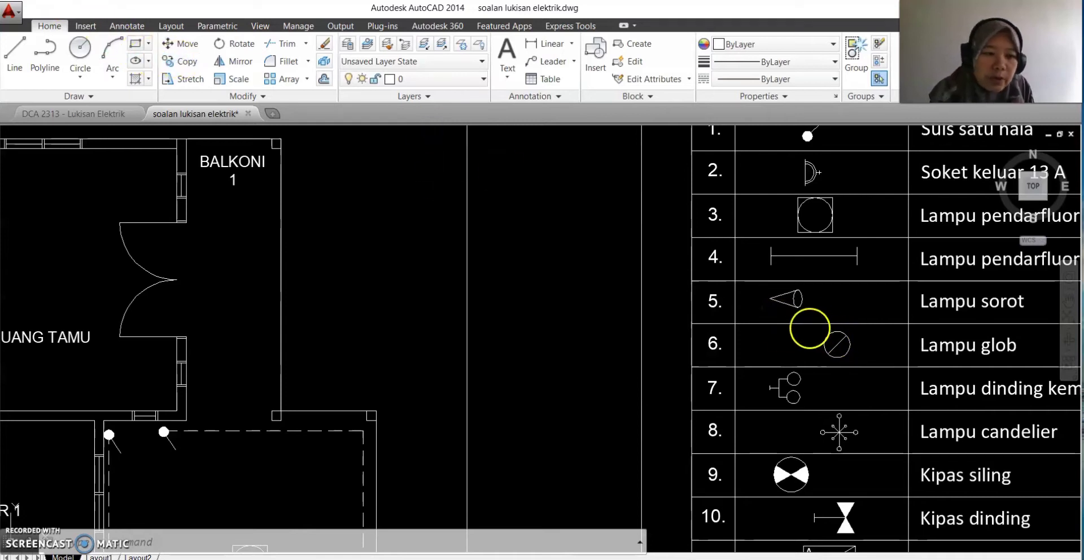
click(833, 320)
click(857, 364)
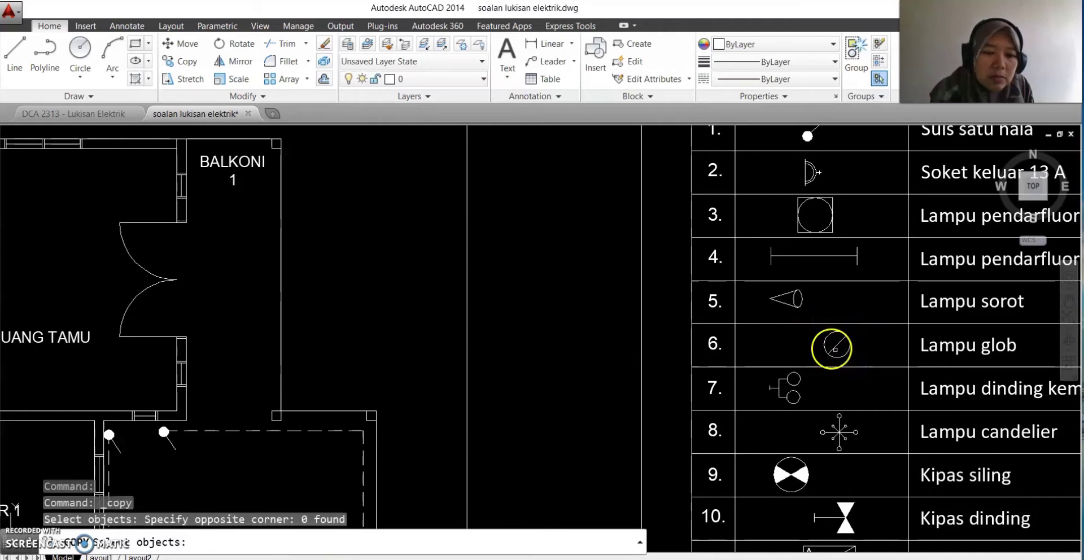
click(816, 329)
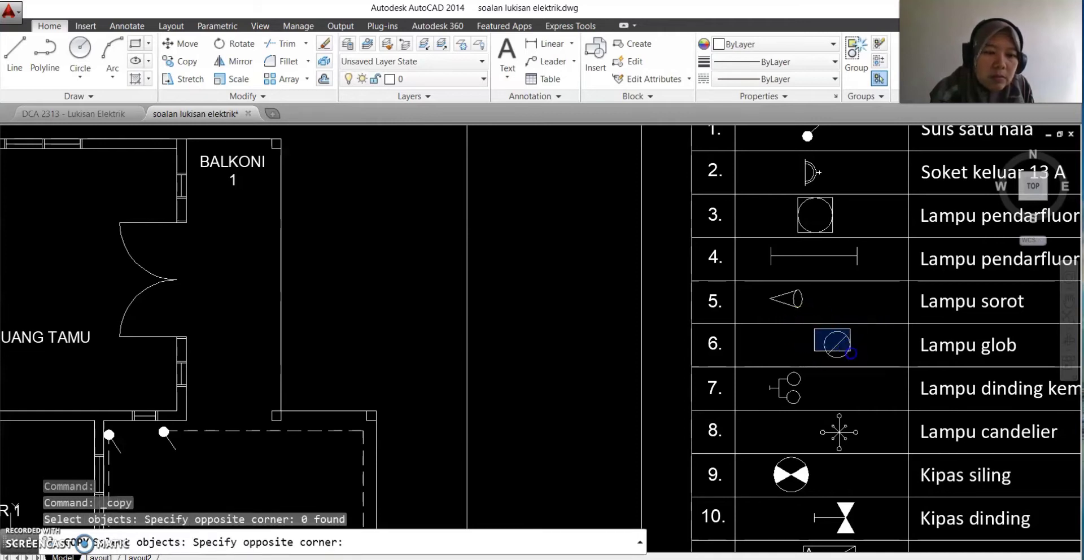
click(862, 366)
click(862, 365)
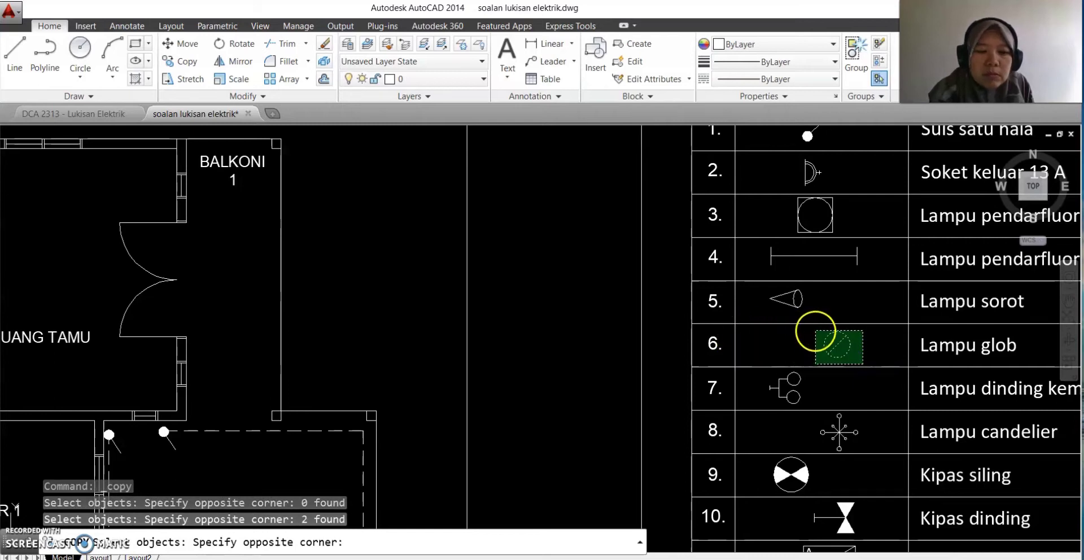
click(815, 331)
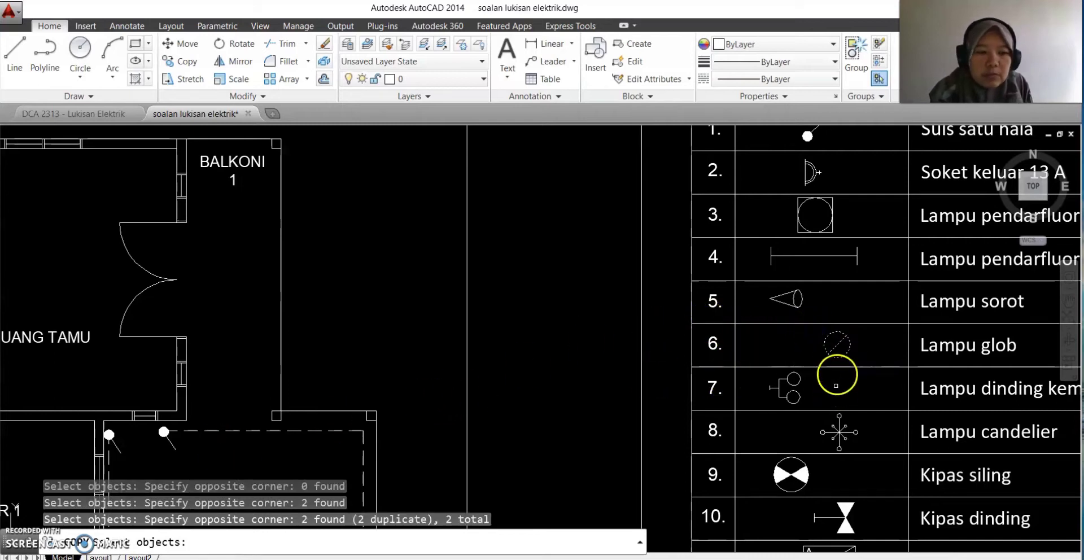
key(Return)
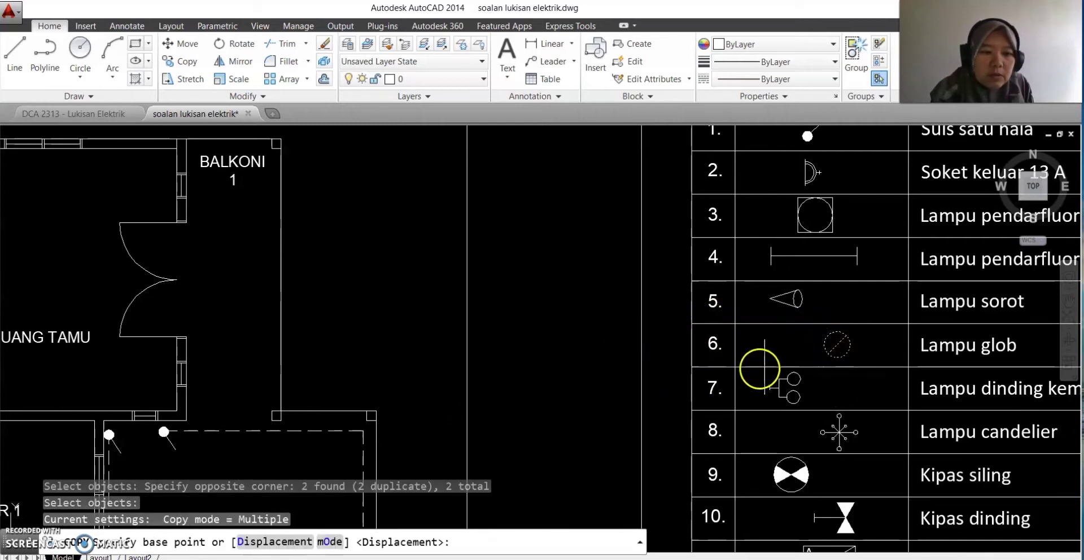
click(834, 346)
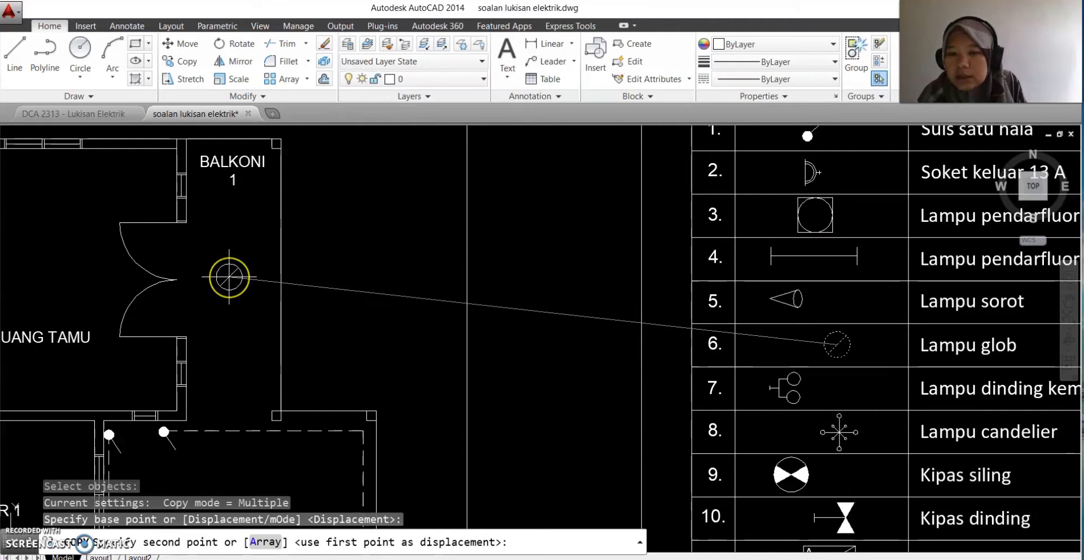
click(229, 277)
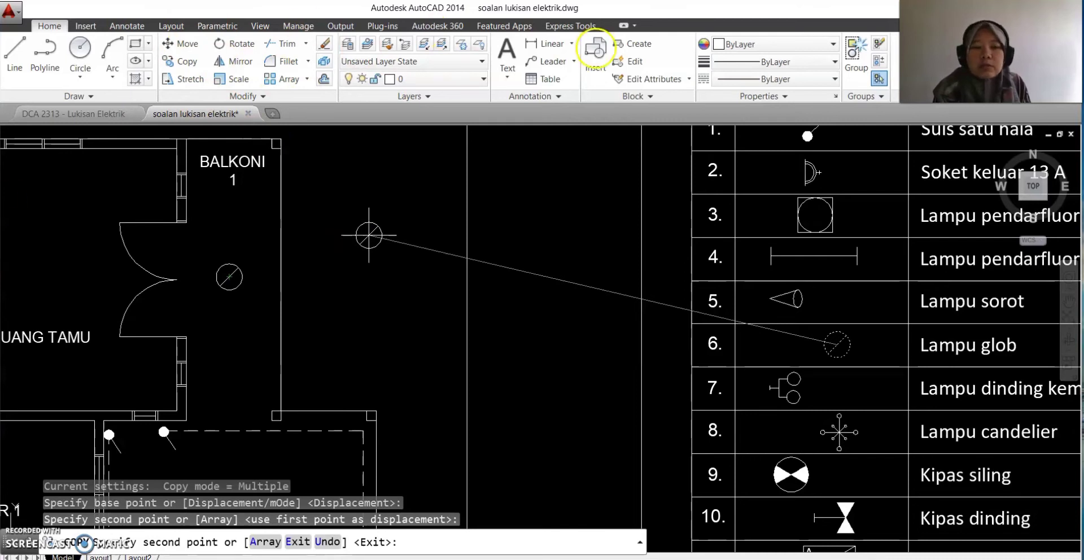
key(Return)
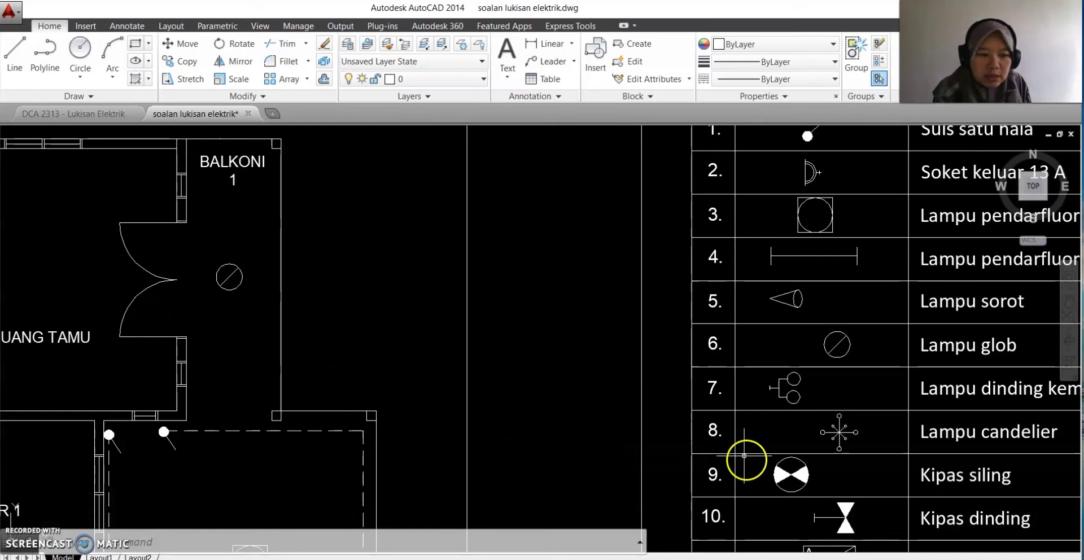
Copy the Kipas dinding symbol by its stem's end onto the Balkoni 1 side of the Ruang Tamu wall, just above the double door.
click(171, 60)
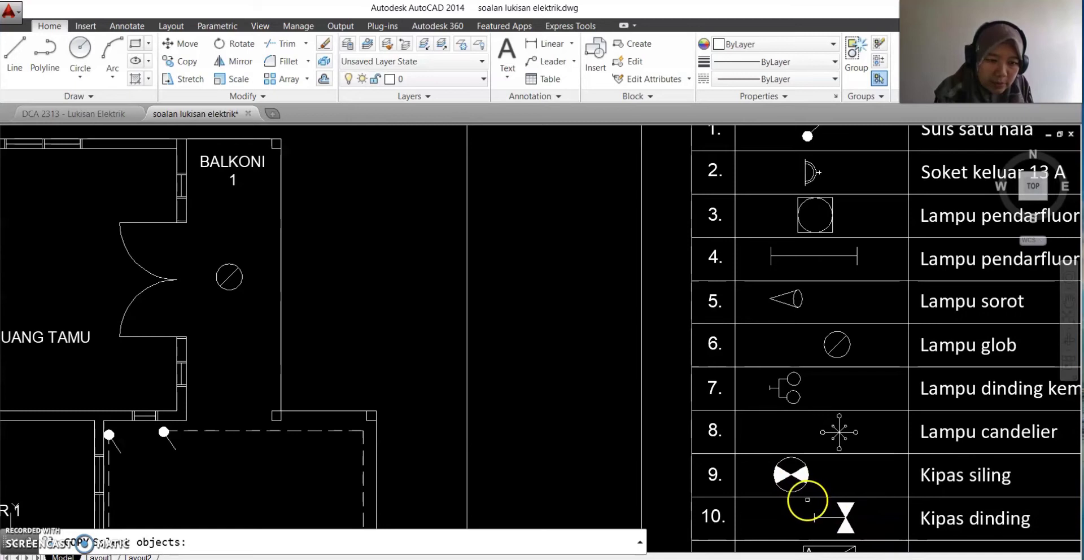
click(807, 499)
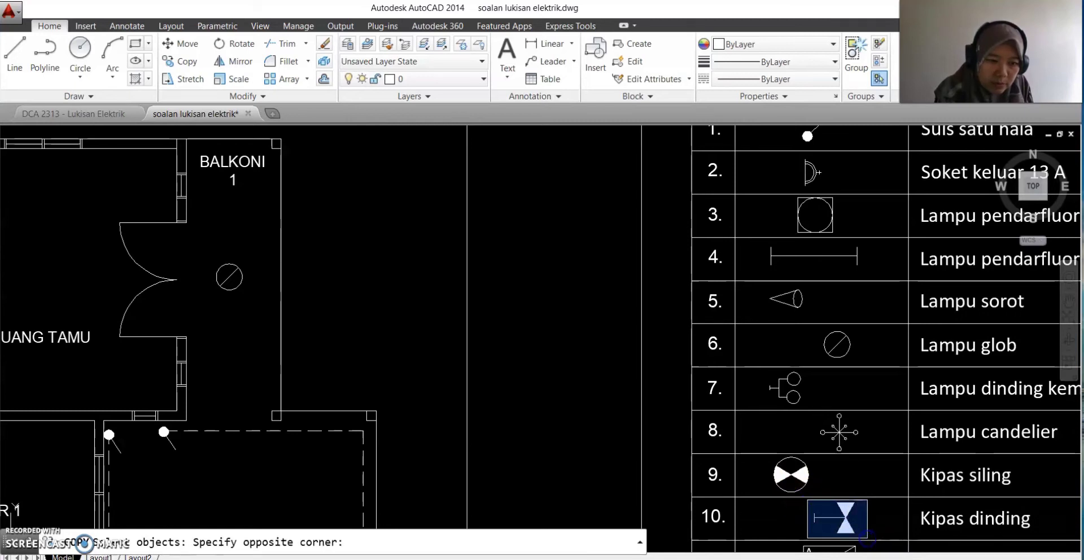
click(867, 537)
click(867, 537)
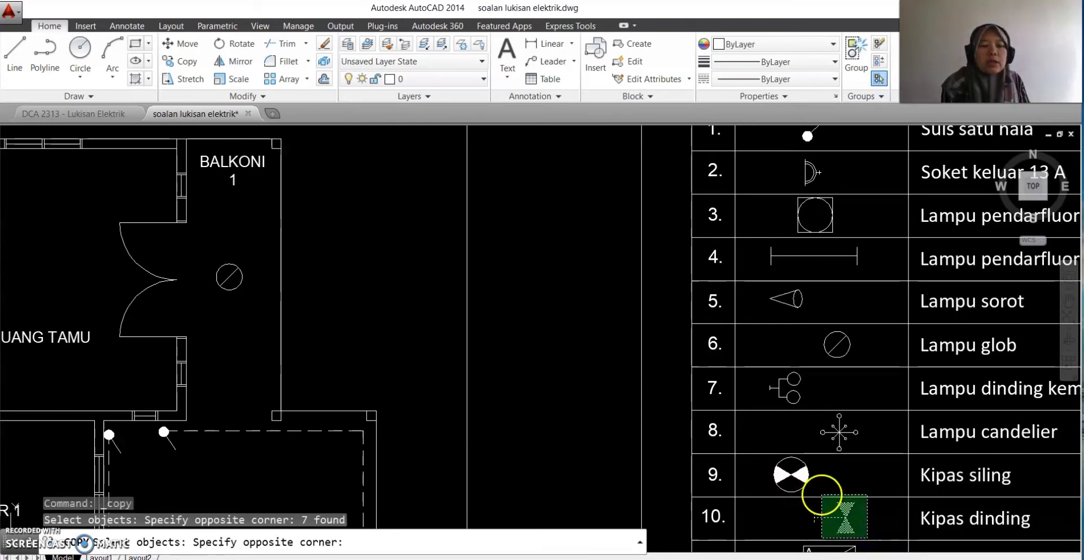
click(822, 495)
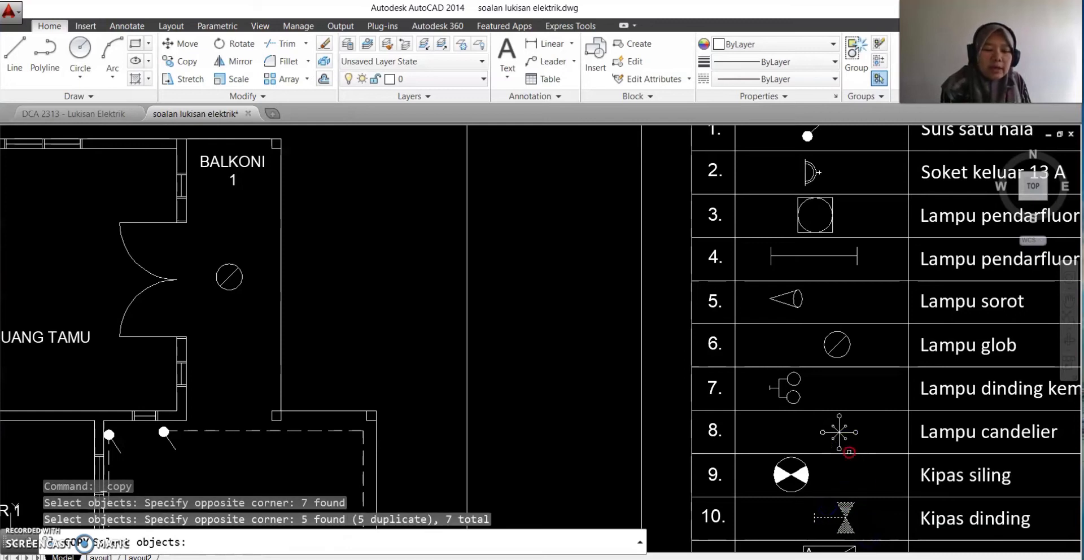
right_click(849, 452)
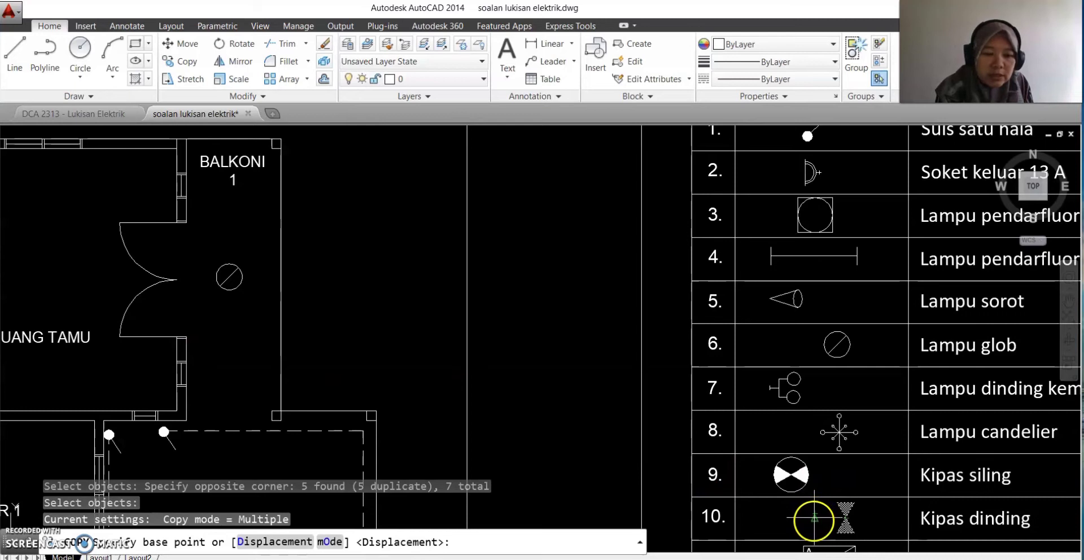
click(814, 518)
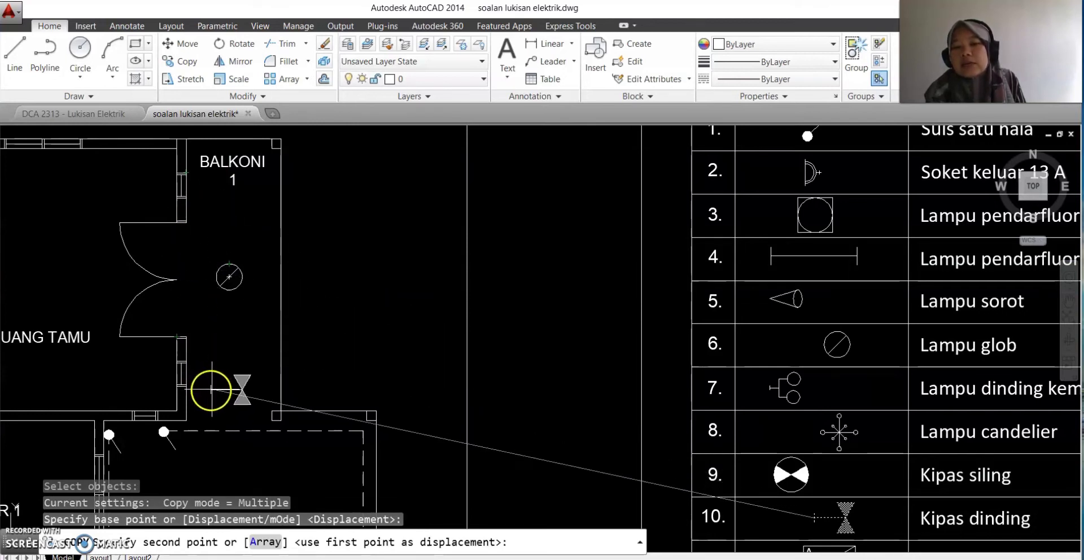
click(185, 207)
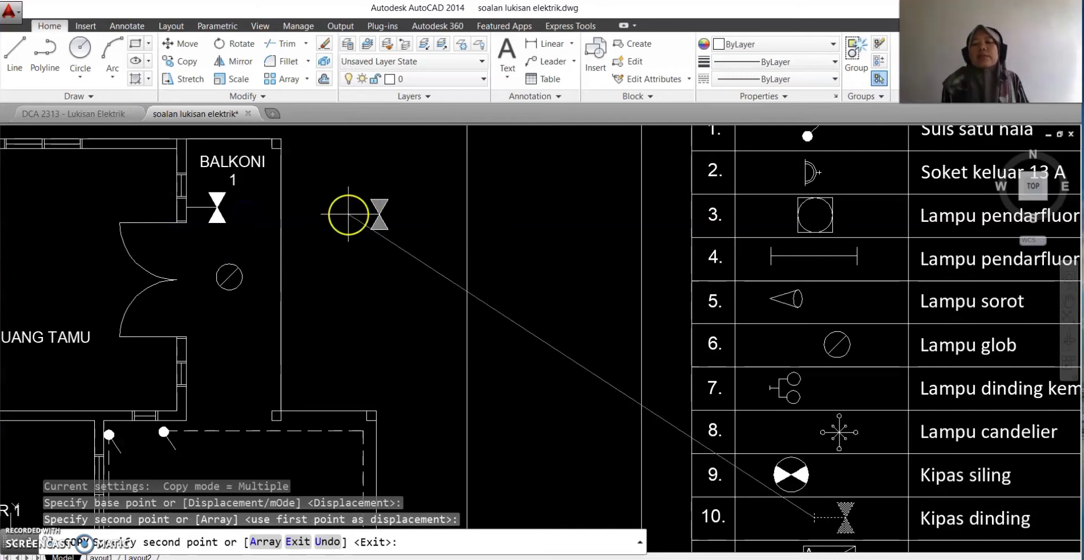
key(Return)
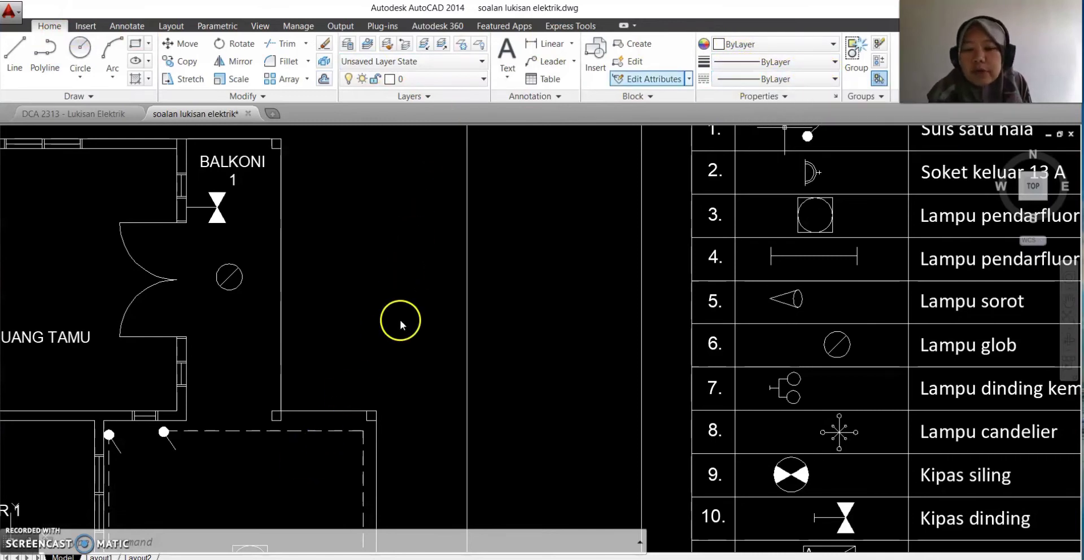
Set the current linetype to HIDDEN and the current lineweight to 0.09 mm.
click(834, 82)
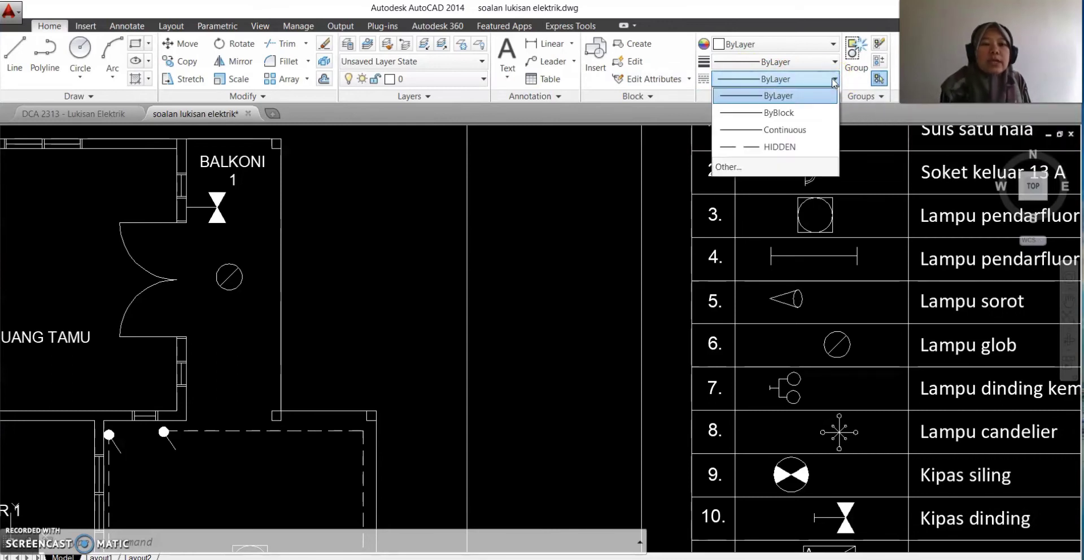
click(776, 147)
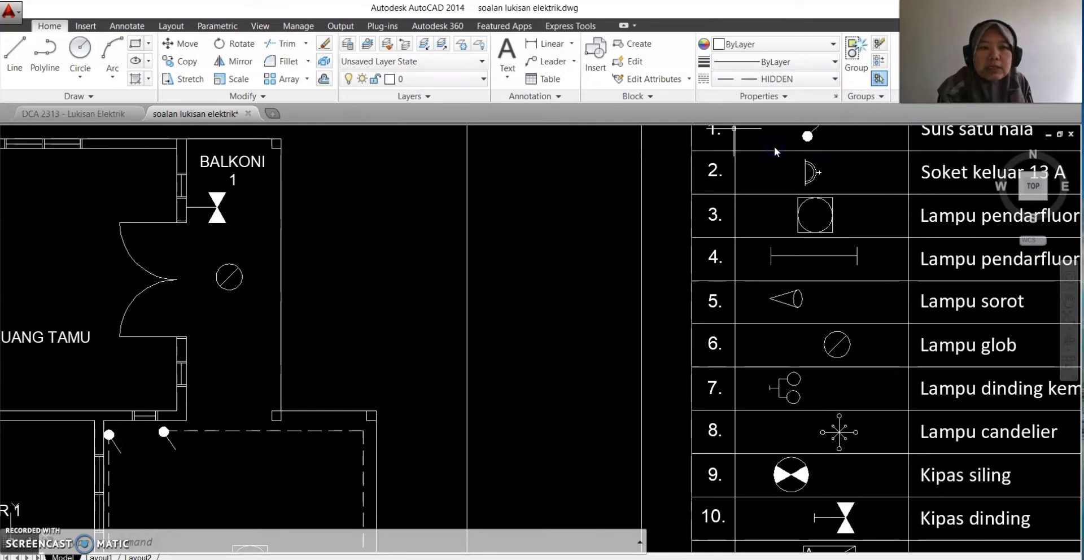
click(778, 60)
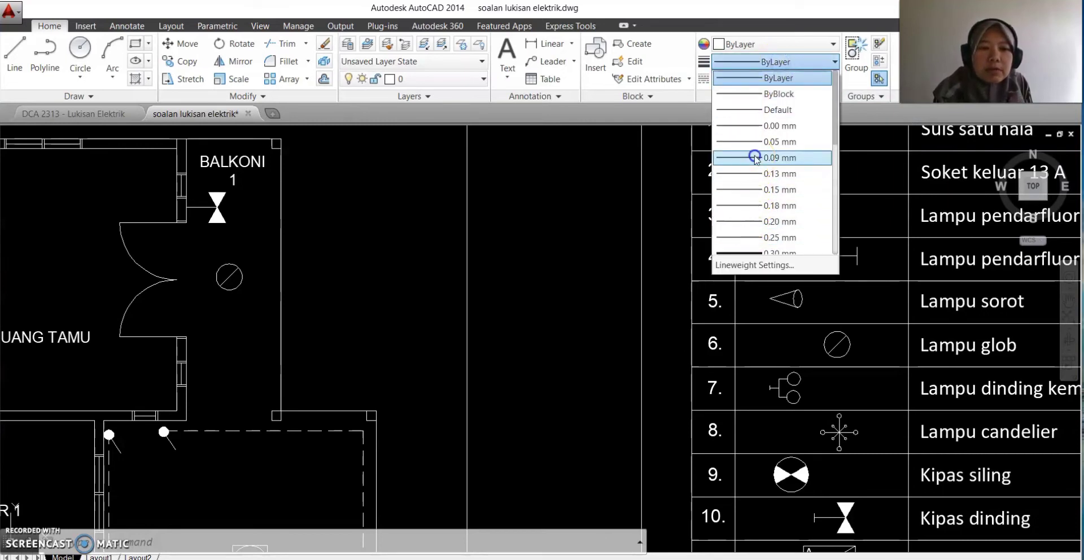
click(757, 157)
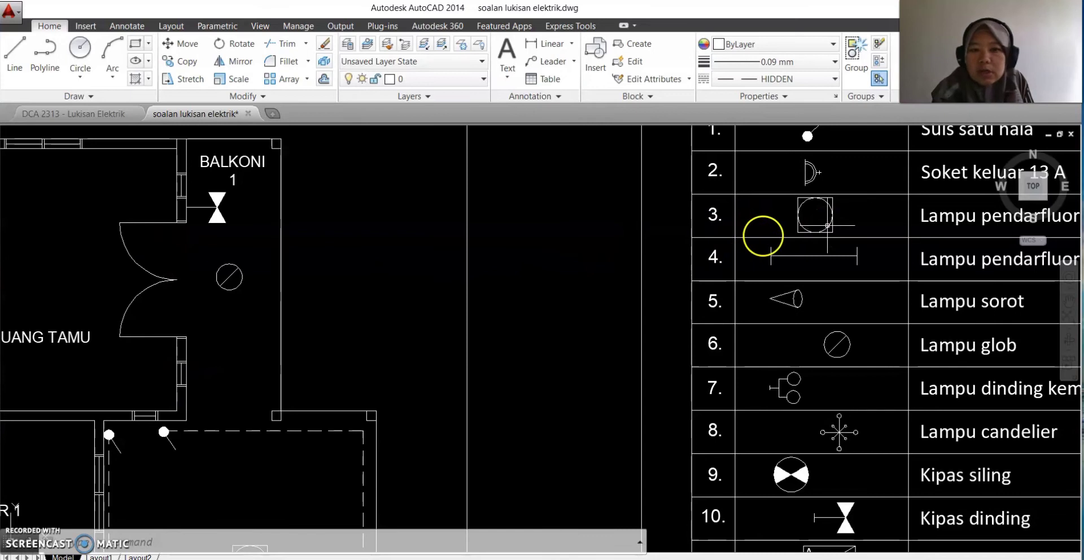
Copy the Suis satu hala symbol from the legend onto the Balkoni 1 side of the Ruang Tamu wall, just below the double door.
scroll(825, 231, up, 3)
scroll(824, 237, down, 6)
scroll(824, 236, down, 2)
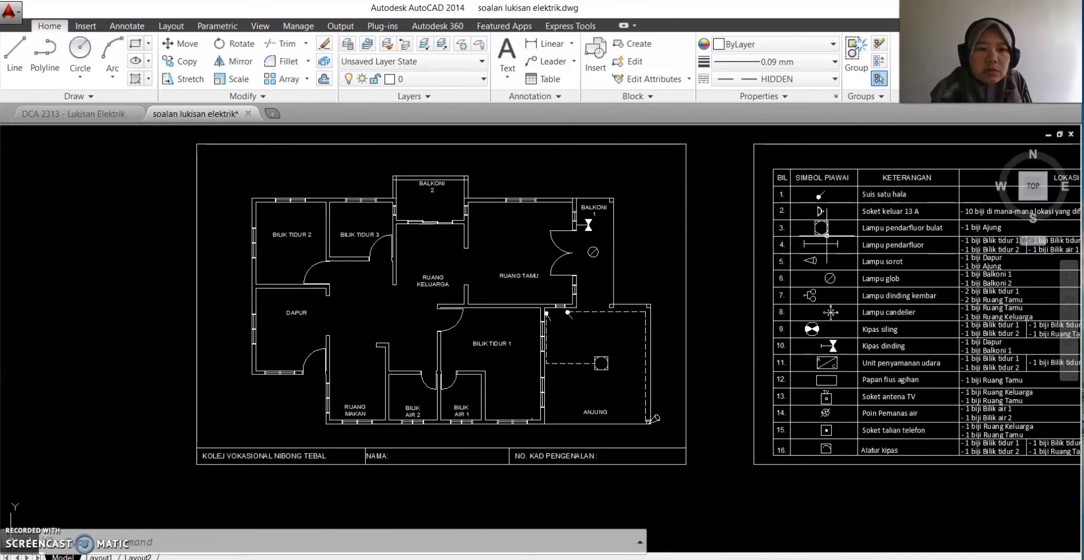
scroll(823, 231, up, 2)
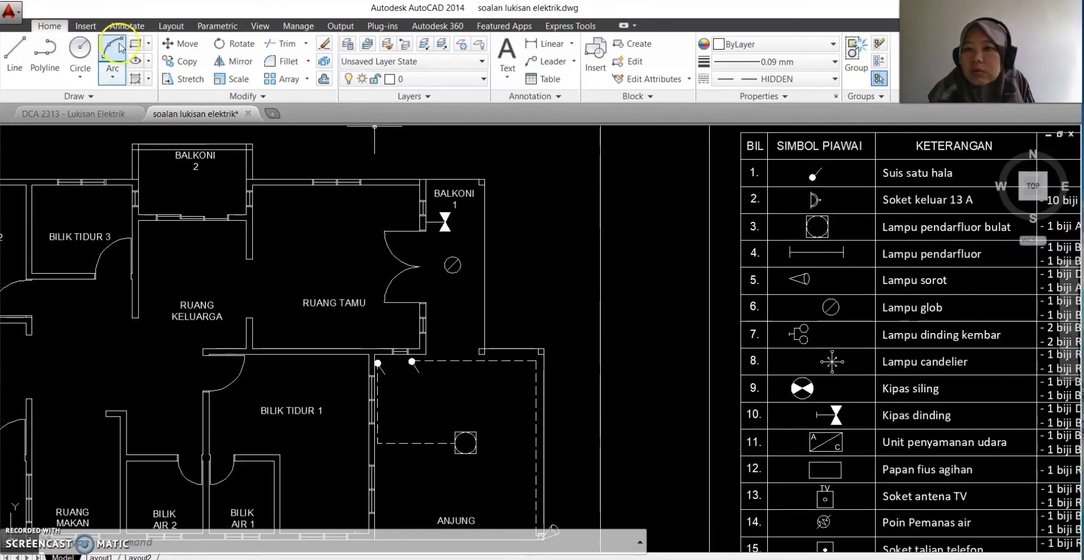
click(187, 62)
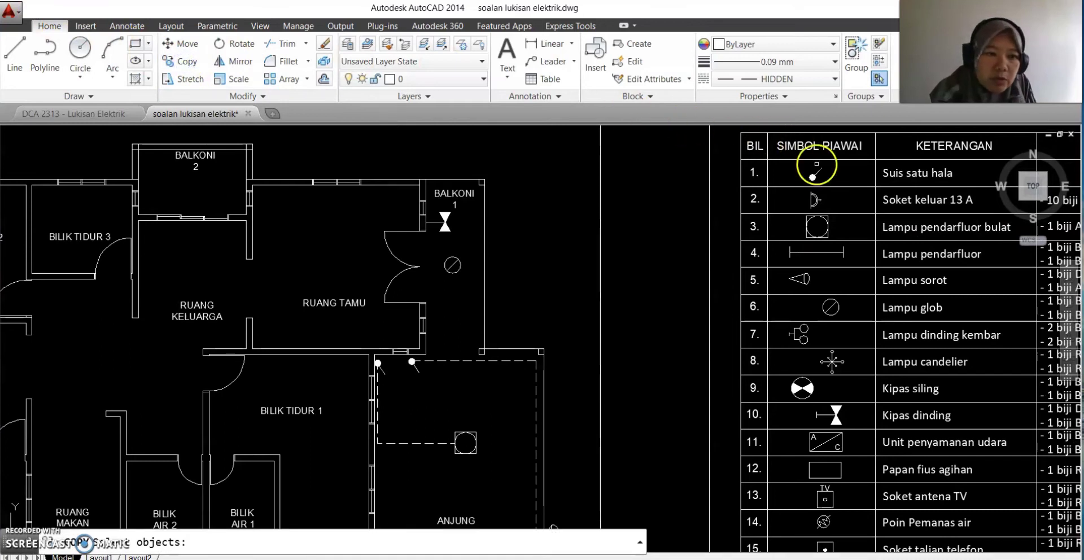
click(805, 164)
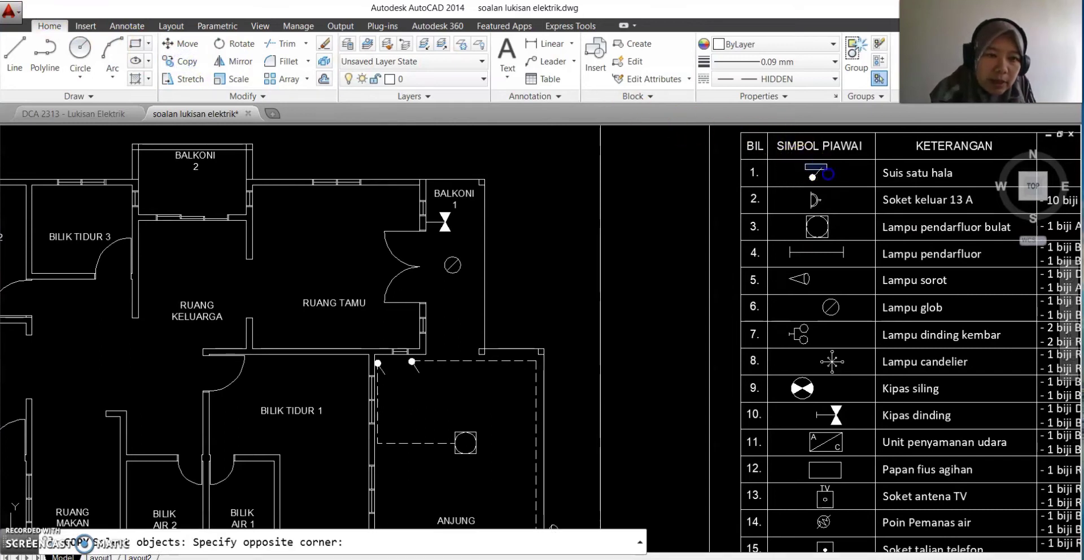
click(830, 180)
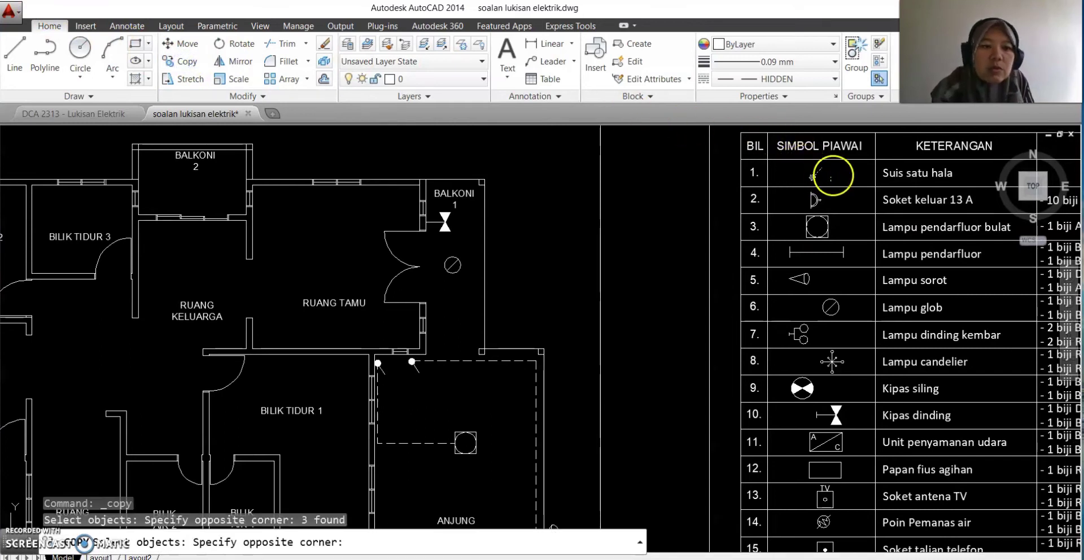
click(832, 175)
click(830, 166)
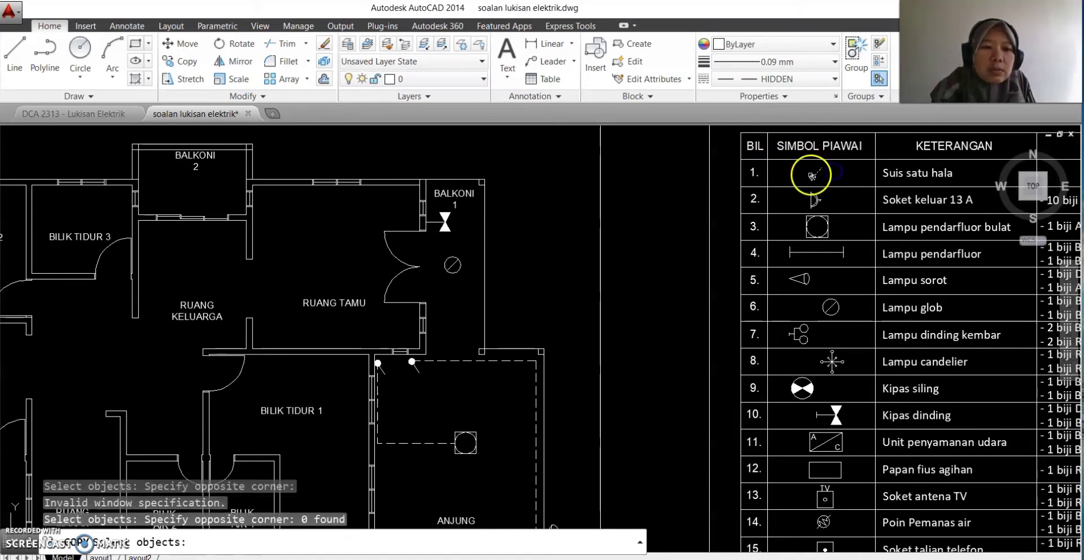
right_click(812, 176)
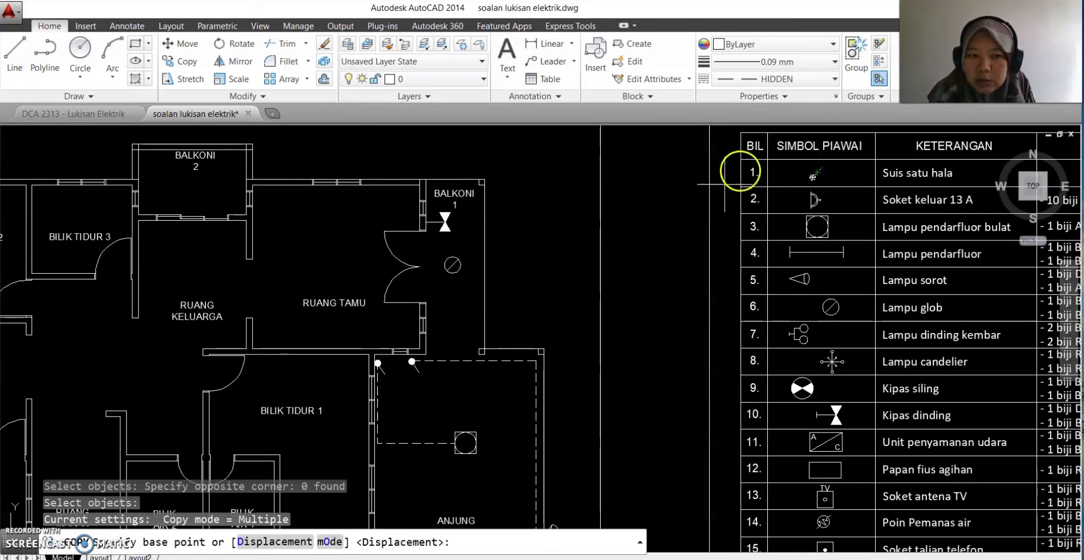
click(813, 175)
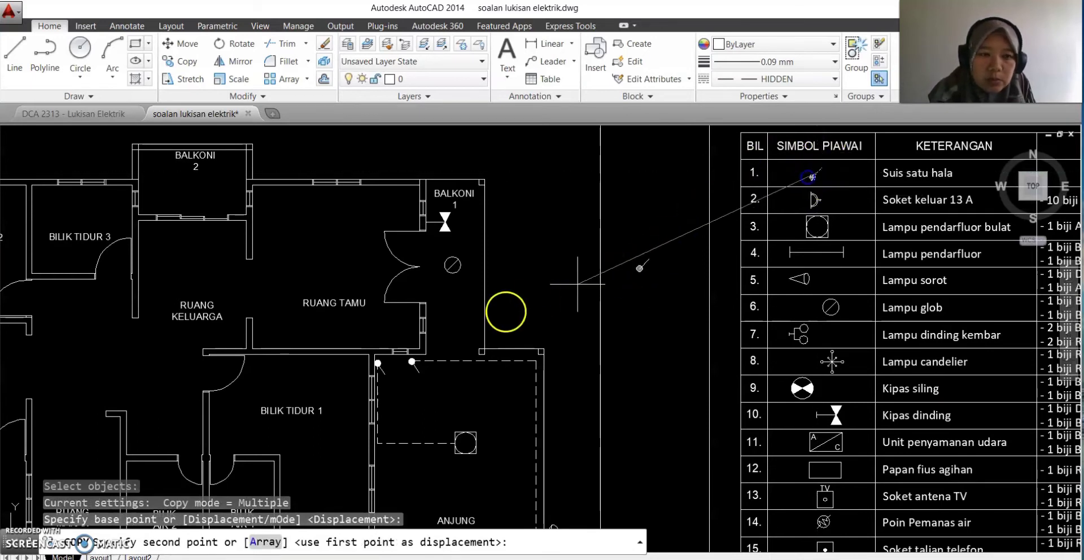
click(431, 308)
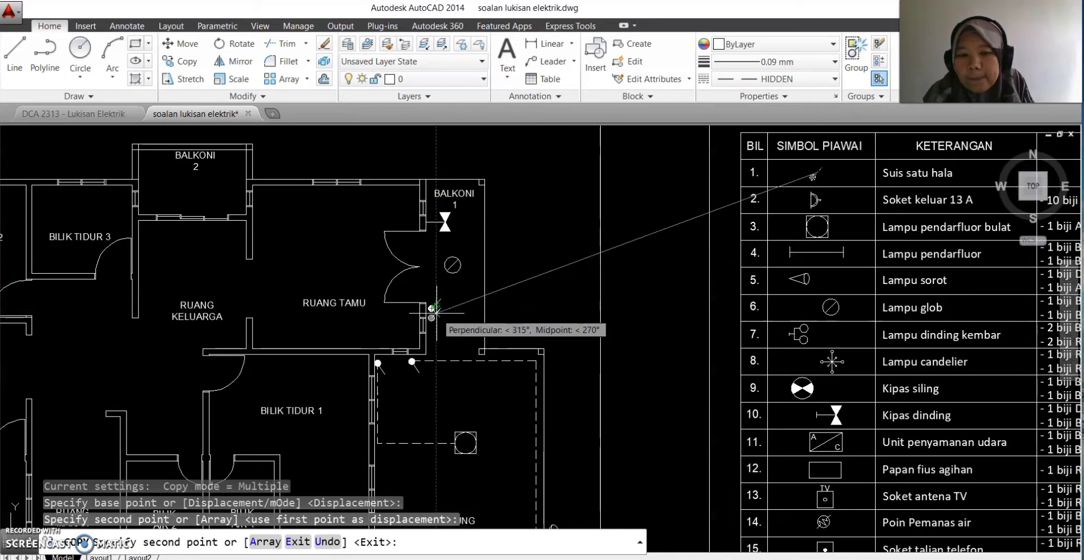
Place a second copy of the switch symbol directly below the first one in Balkoni 1 and finish copying.
click(432, 308)
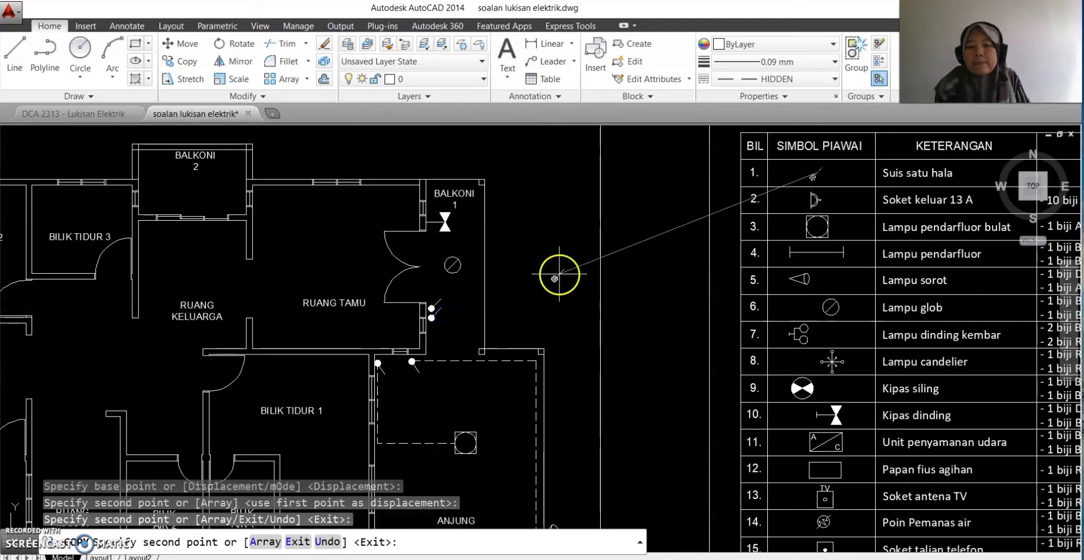
right_click(585, 173)
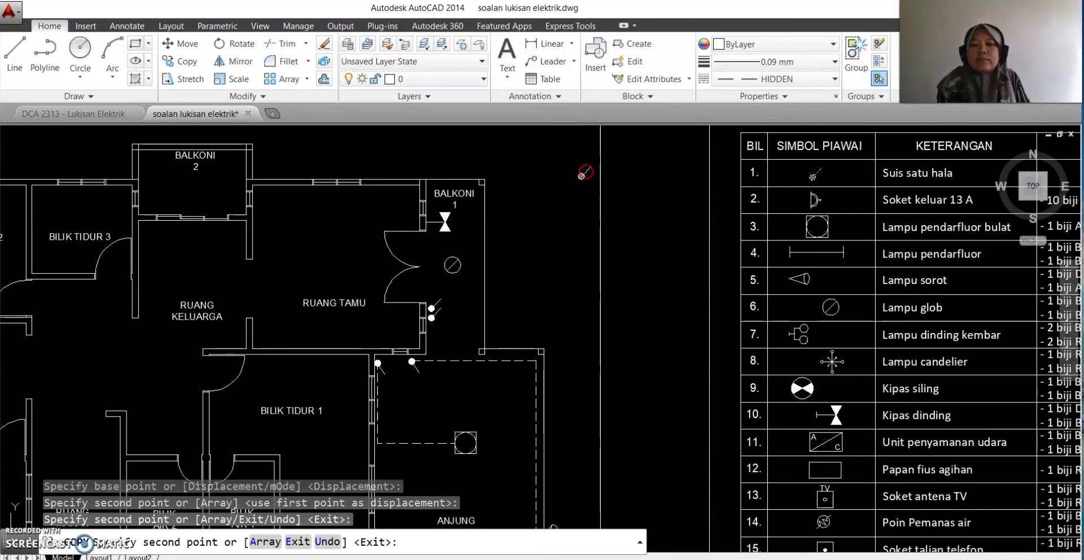
right_click(597, 276)
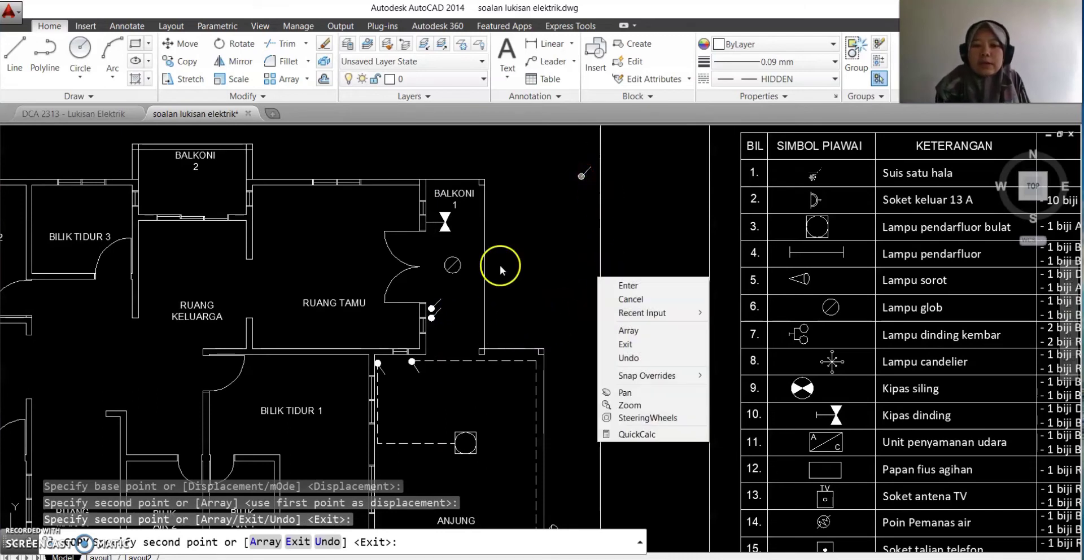
click(627, 285)
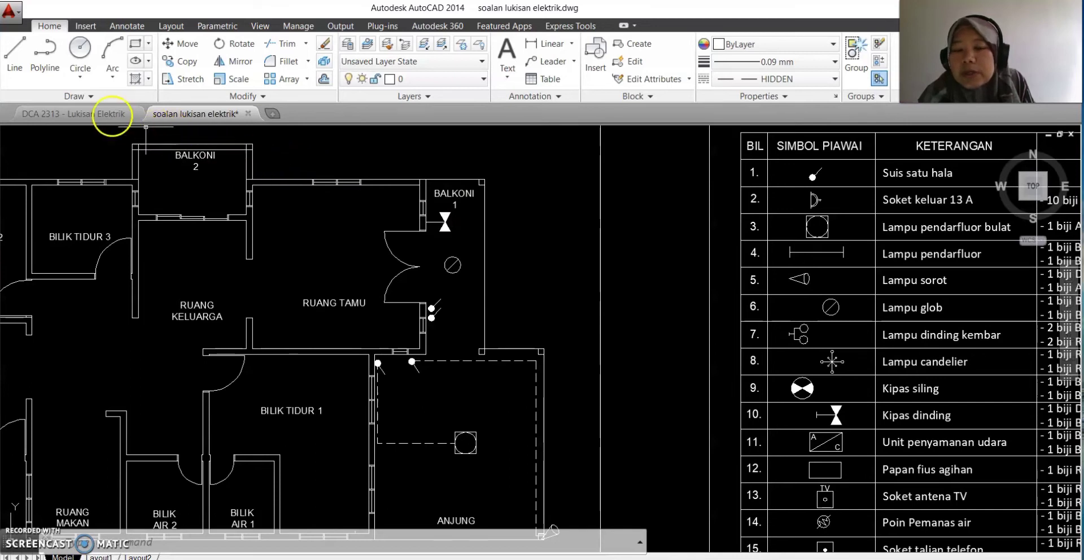
With object snap off and Ortho on, draw a vertical line about 32 units long from the Balkoni 1 wall fan's stem to the upper switch.
click(15, 51)
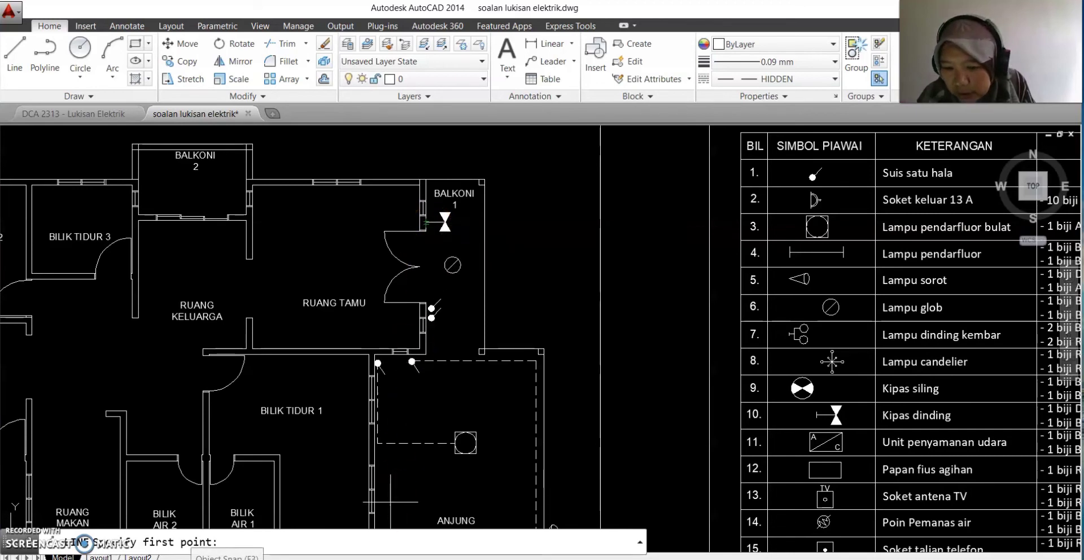
key(F3)
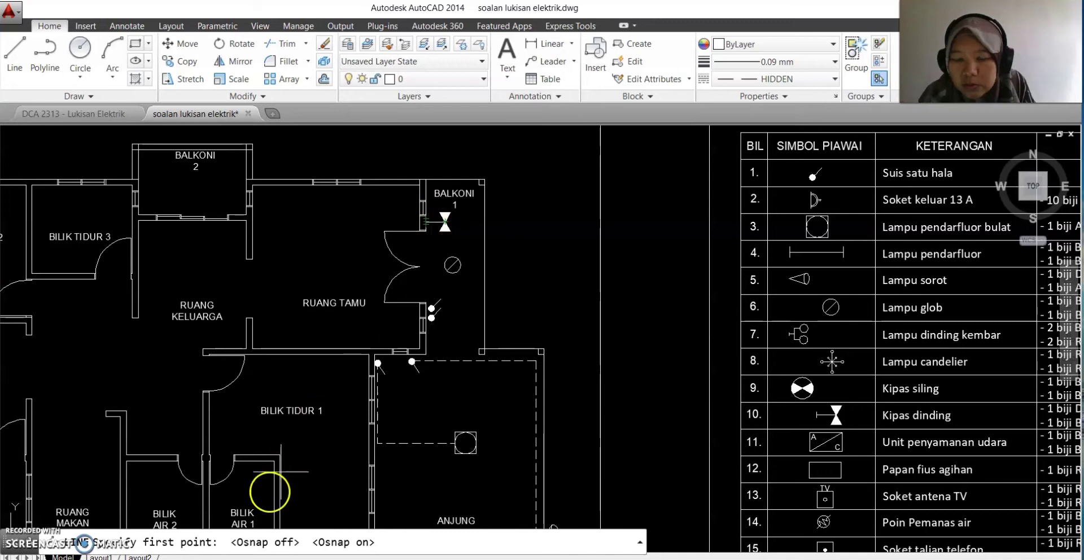
scroll(437, 181, up, 5)
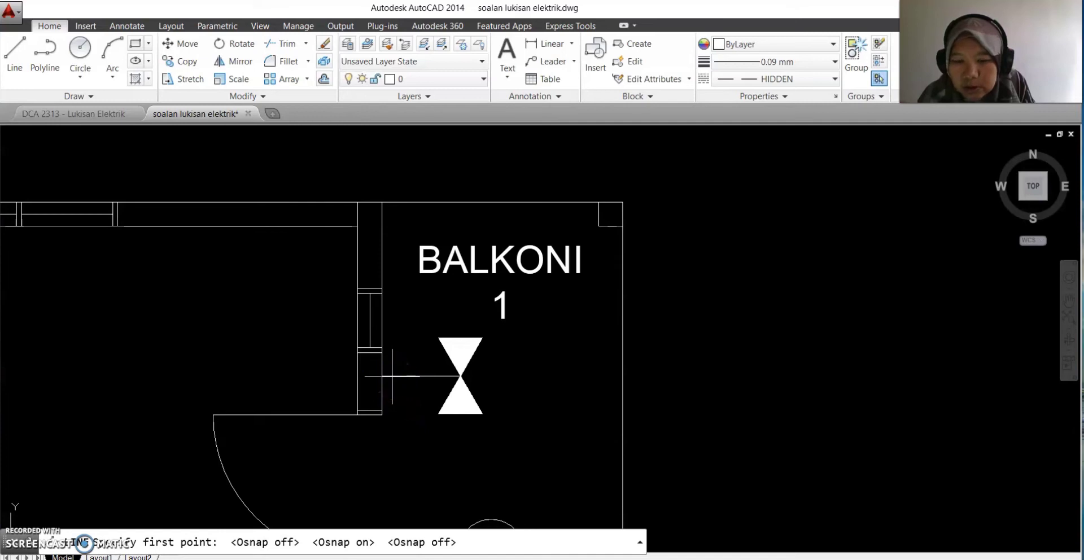
click(389, 375)
scroll(392, 435, down, 5)
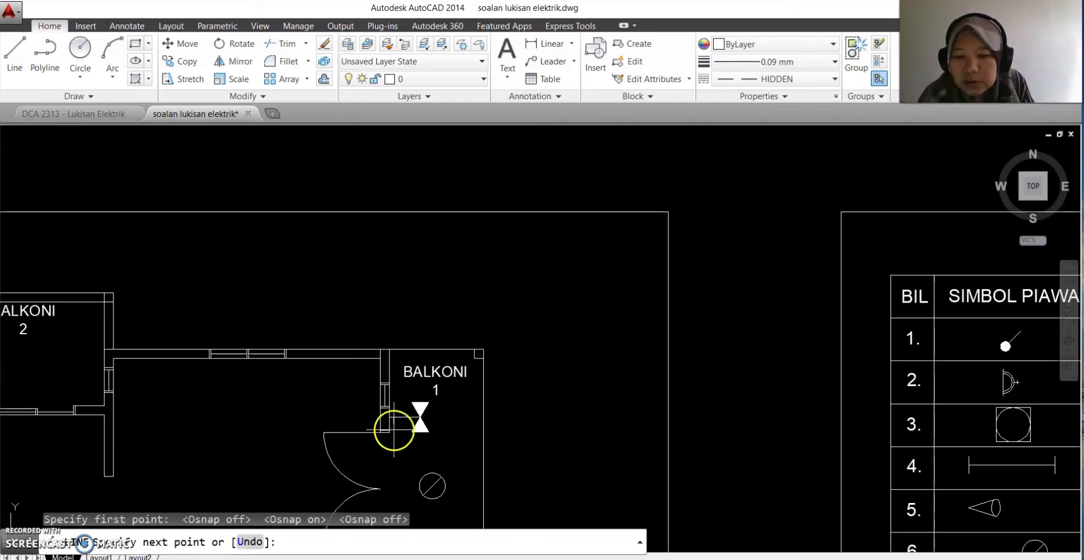
scroll(388, 421, down, 2)
right_click(387, 421)
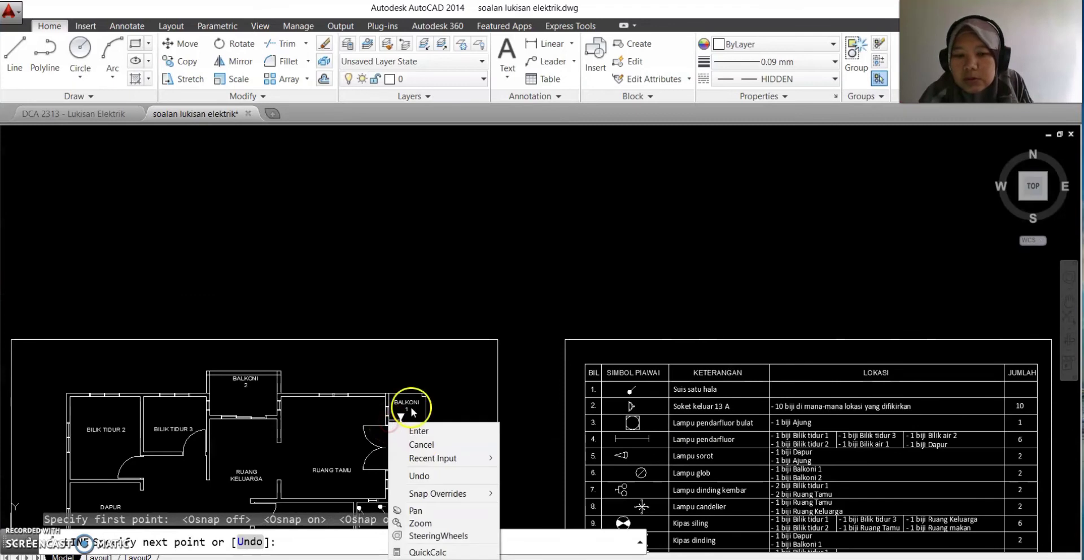
click(421, 509)
drag(424, 420, 461, 246)
right_click(462, 247)
click(486, 255)
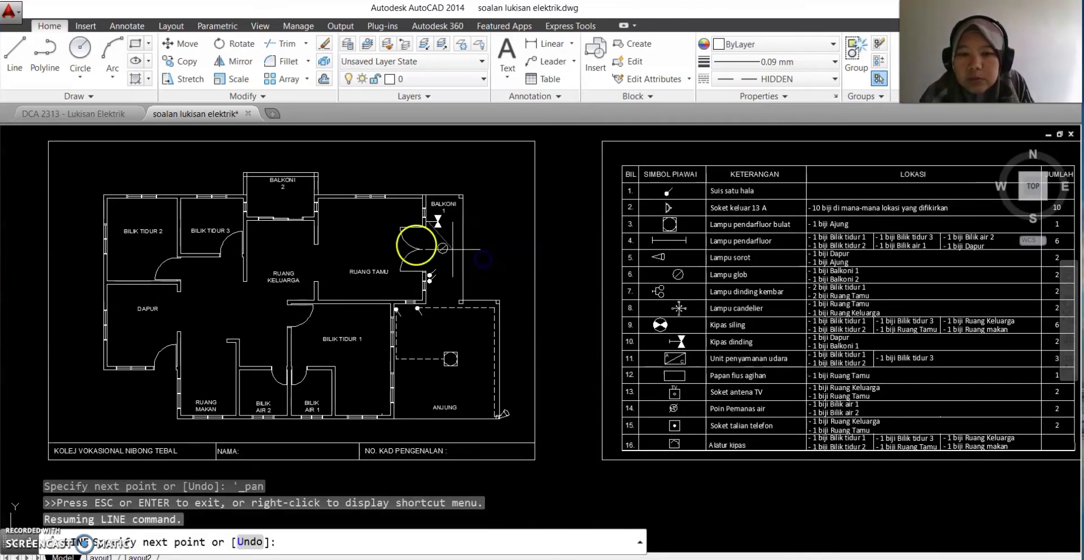
scroll(430, 283, up, 5)
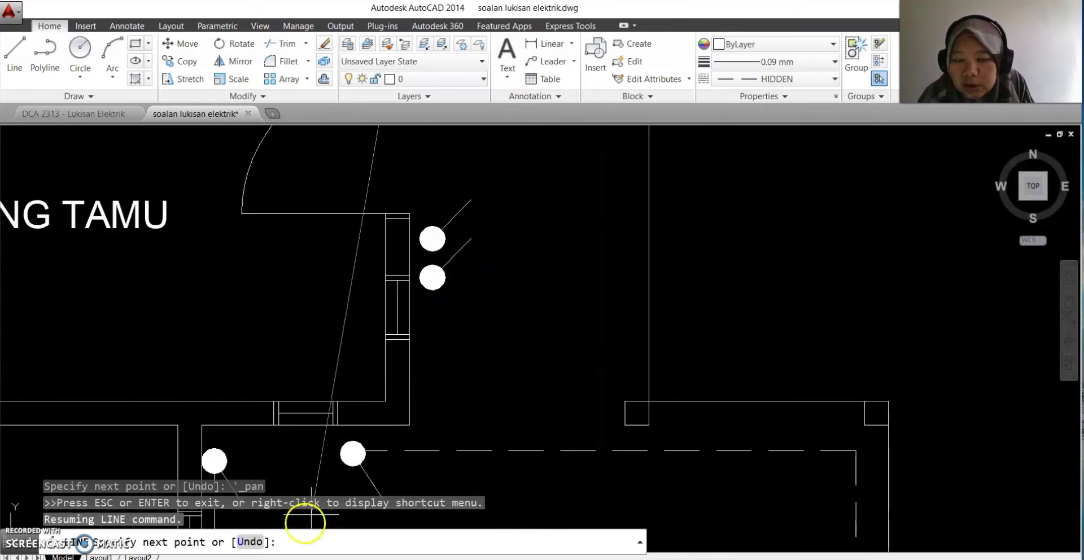
key(F8)
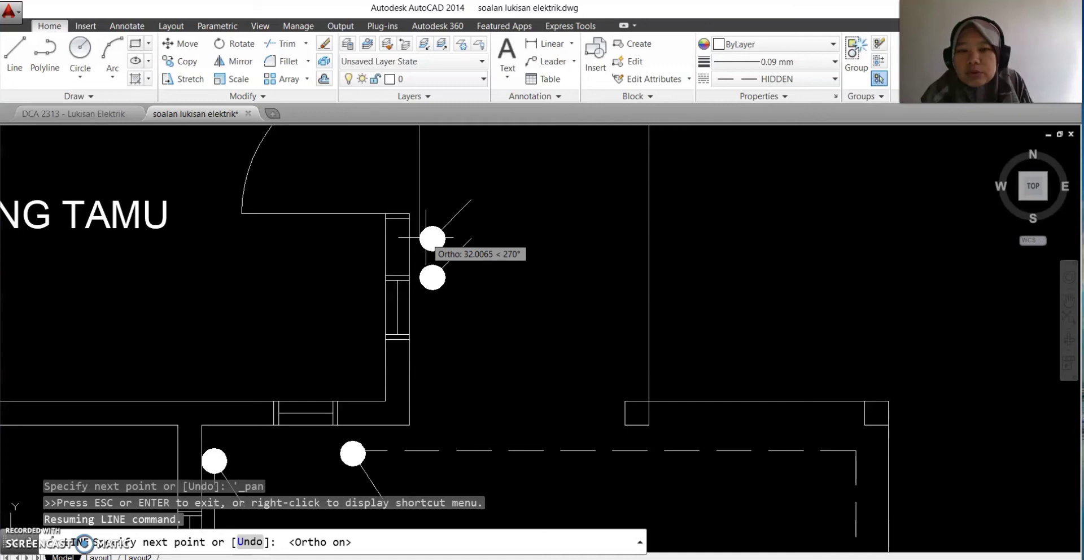
right_click(502, 177)
click(515, 185)
Draw a line from the globe lamp's lower edge about 17 units down, continuing about 8 units left to the lower Balkoni 1 switch.
scroll(497, 210, down, 5)
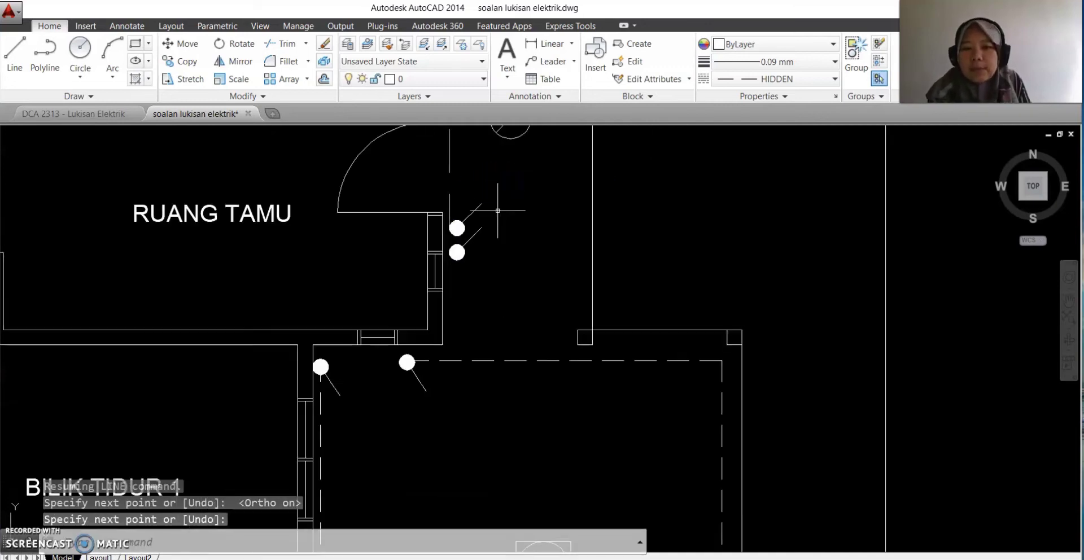
scroll(484, 254, down, 5)
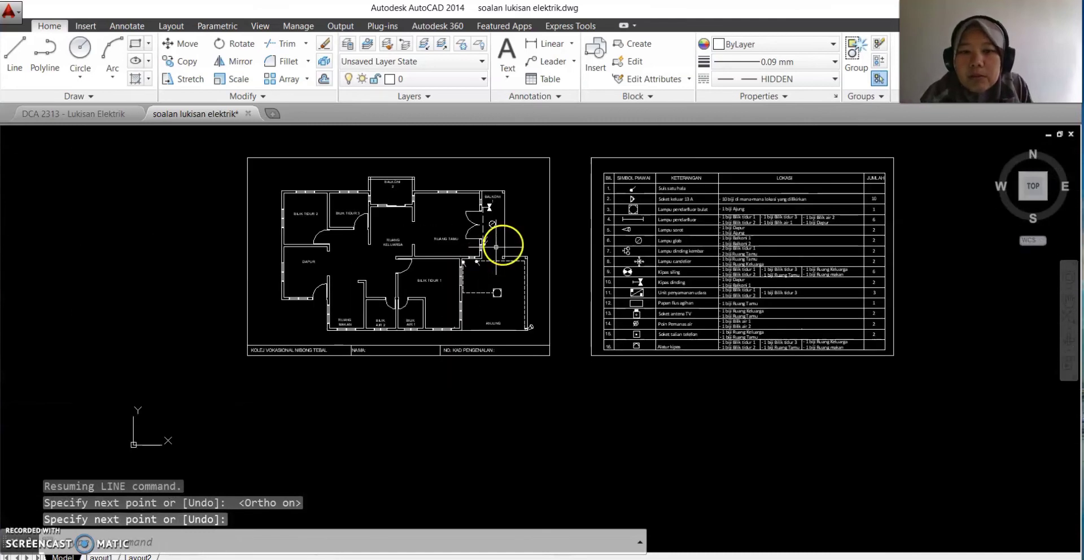
scroll(507, 244, up, 5)
scroll(507, 245, down, 2)
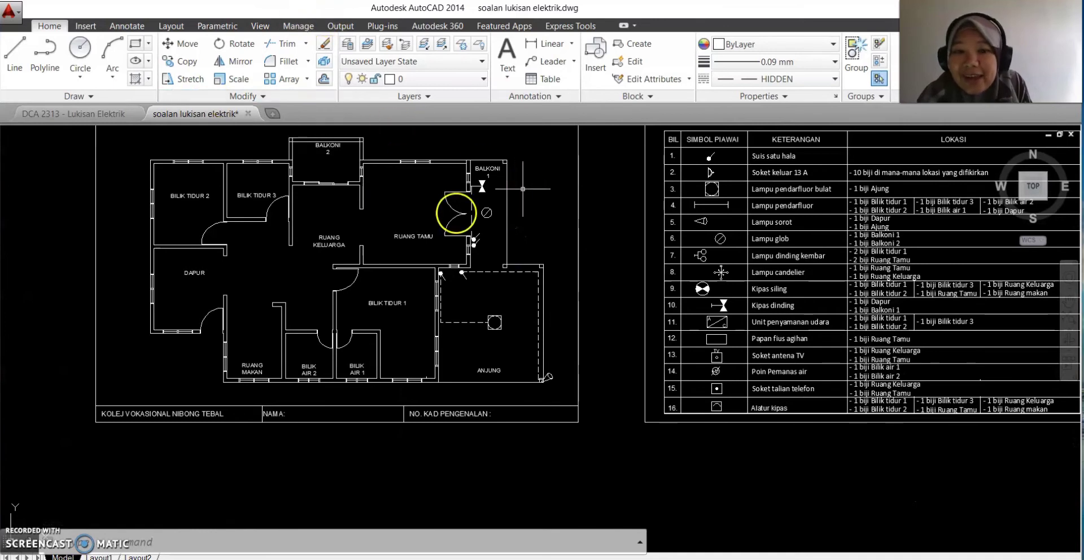
click(16, 55)
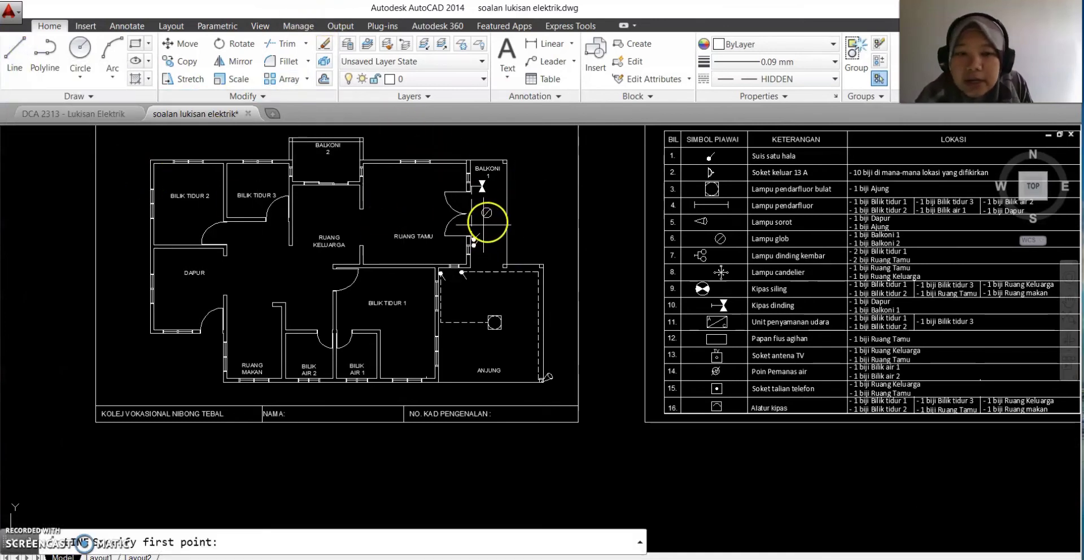
scroll(487, 218, up, 4)
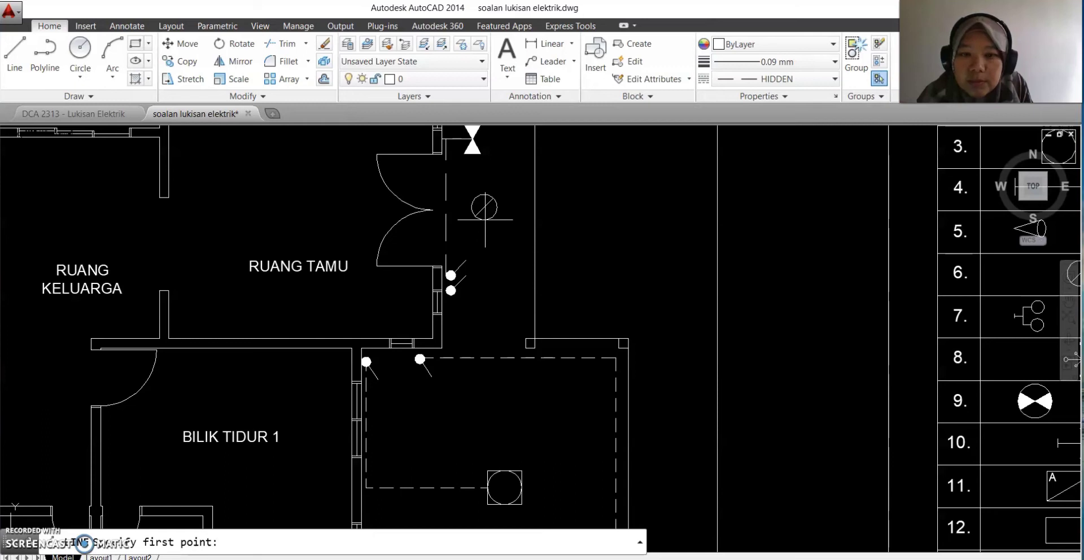
click(485, 219)
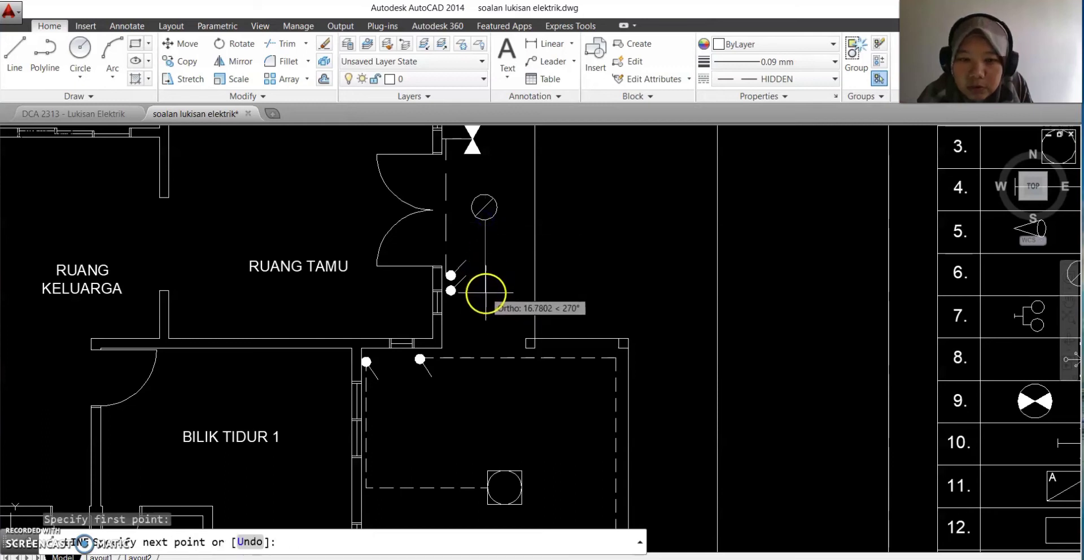
click(485, 292)
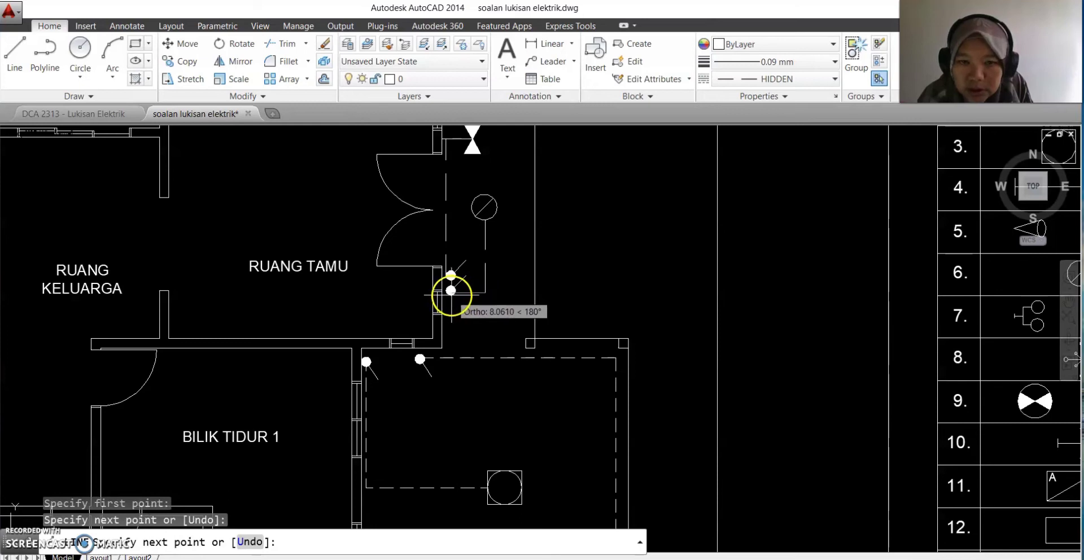
click(450, 292)
right_click(451, 297)
click(474, 305)
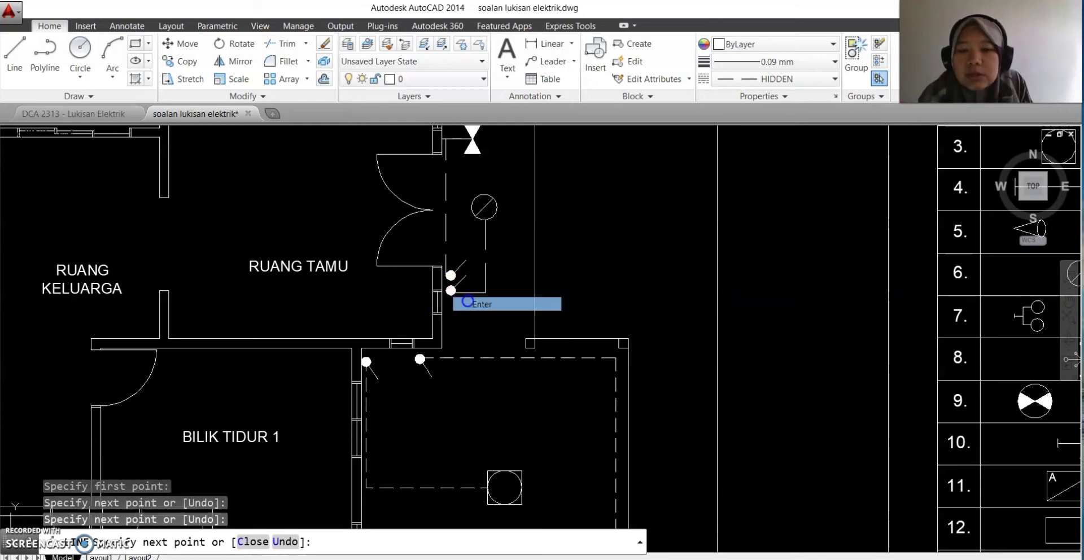
scroll(630, 236, down, 3)
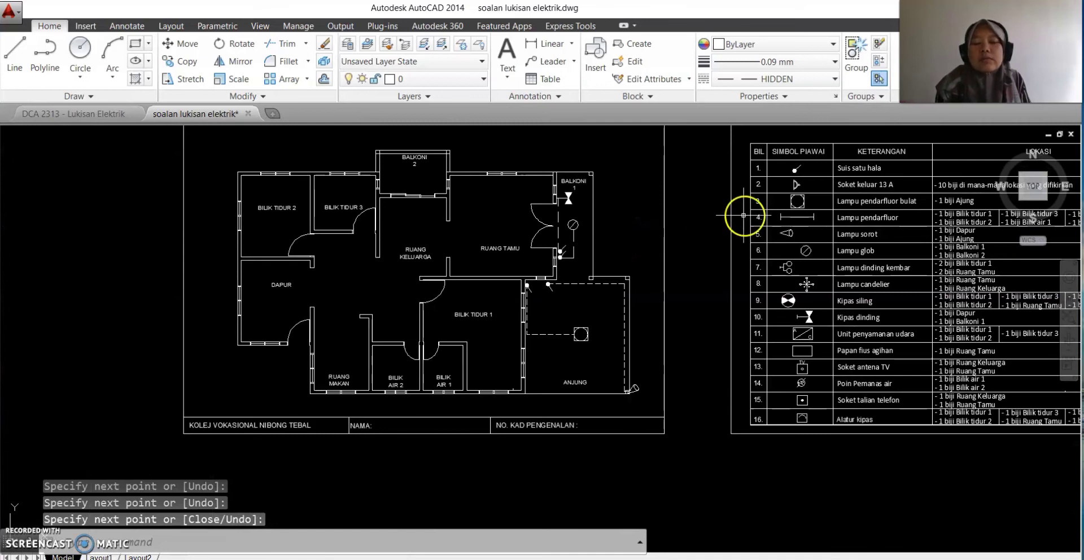
scroll(744, 215, down, 2)
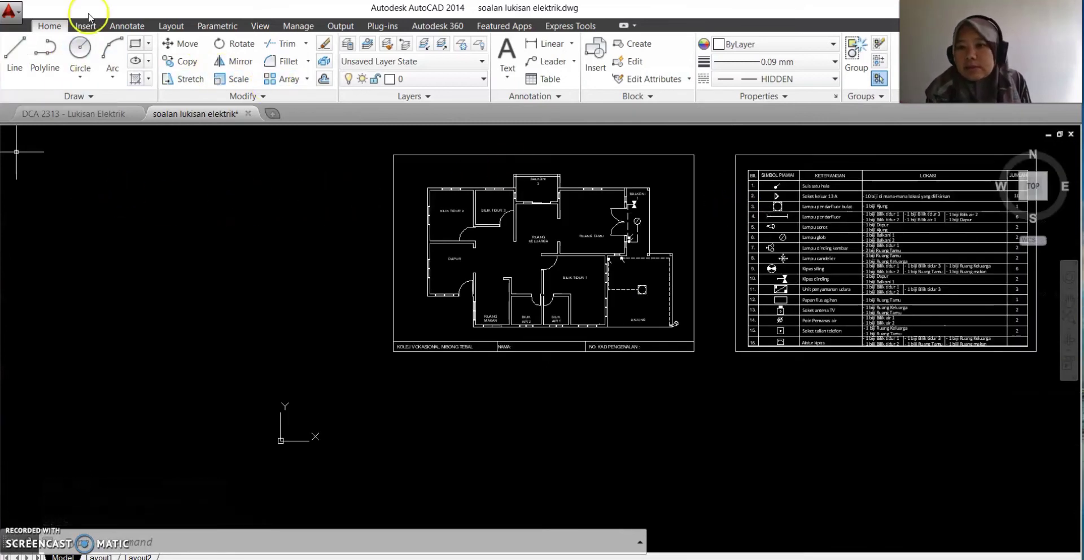
right_click(470, 257)
click(491, 278)
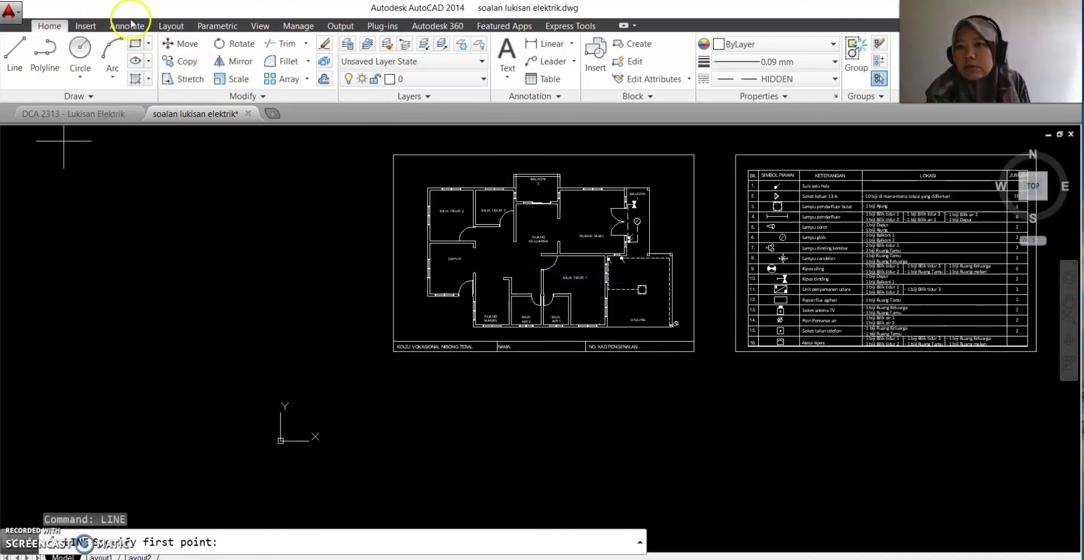
click(180, 44)
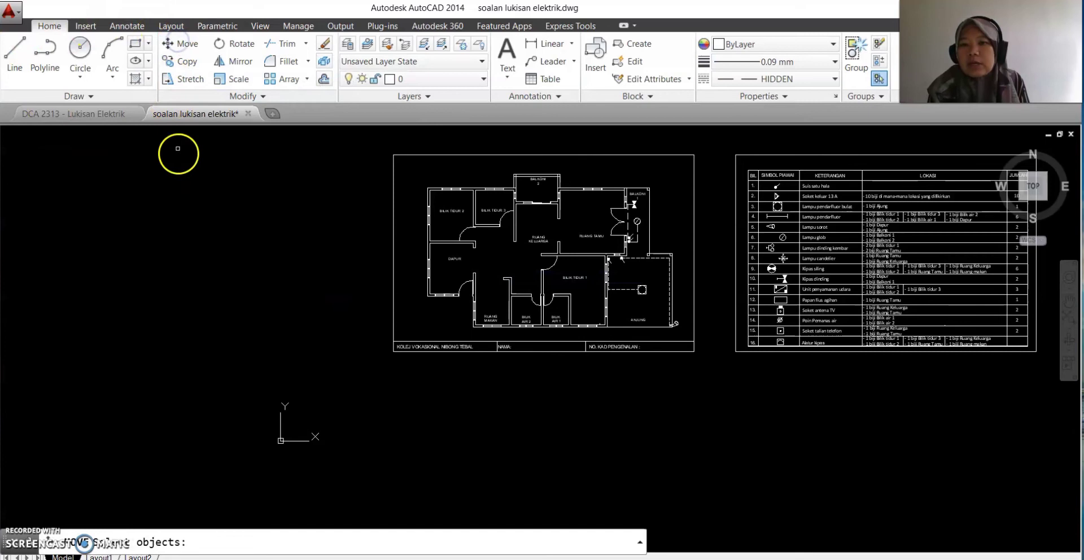
key(Escape)
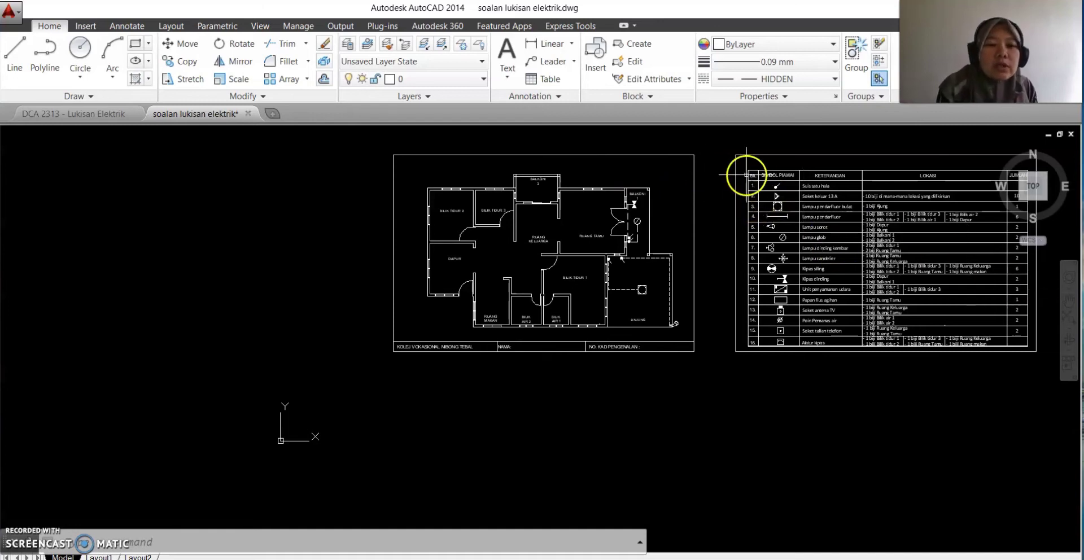
scroll(759, 173, up, 2)
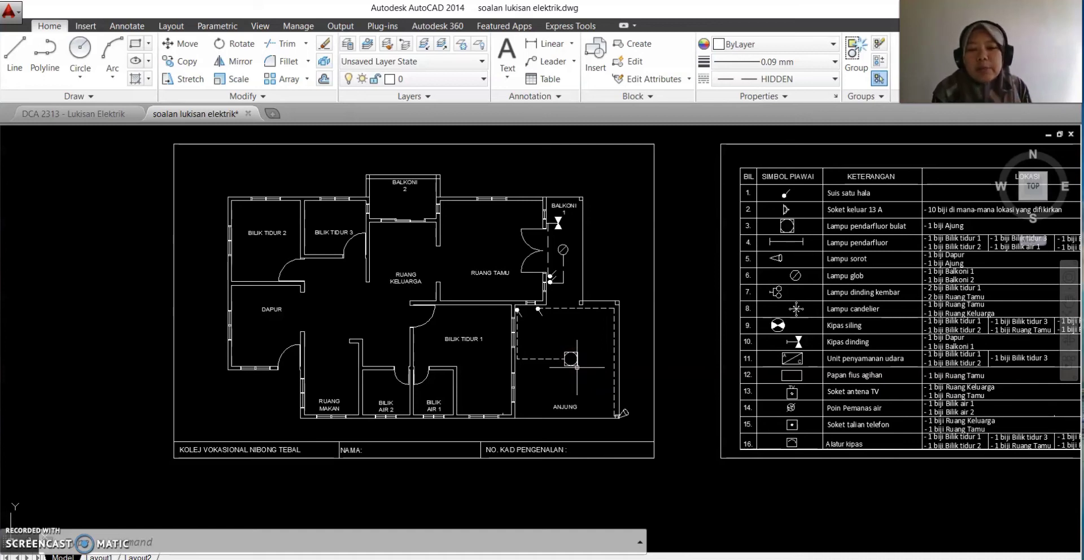
click(558, 412)
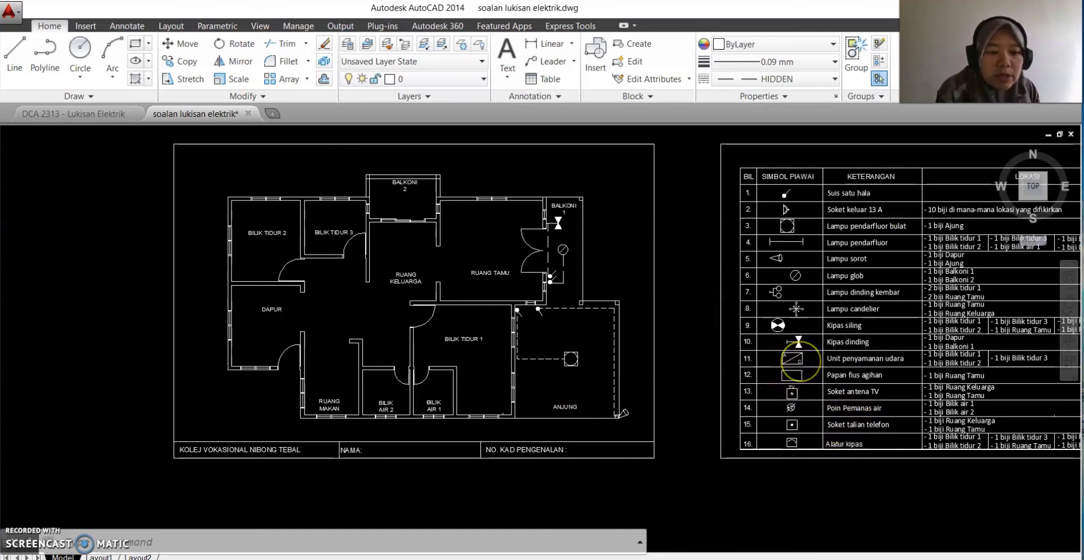
scroll(799, 359, up, 3)
scroll(799, 359, down, 1)
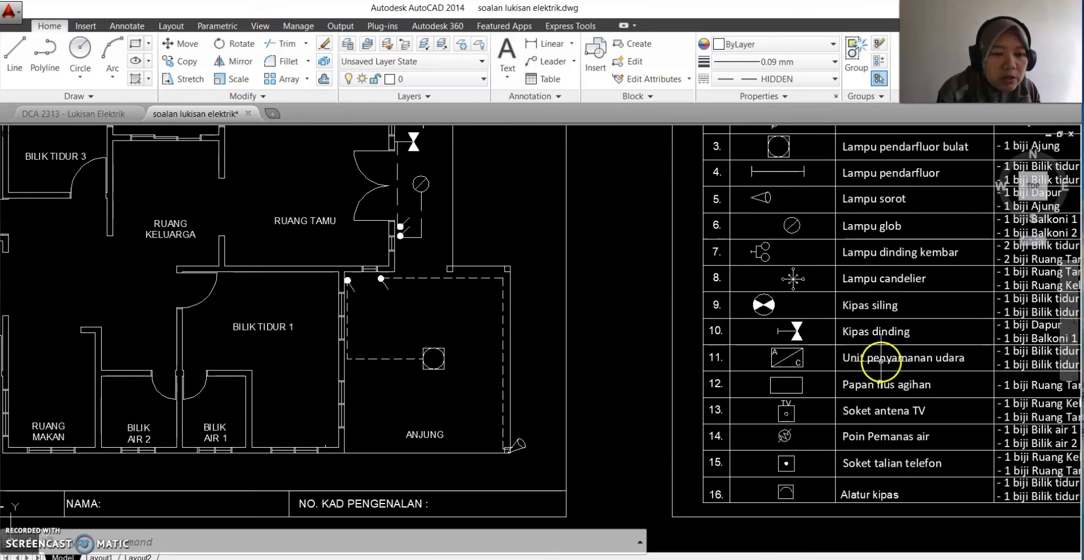
scroll(880, 360, down, 3)
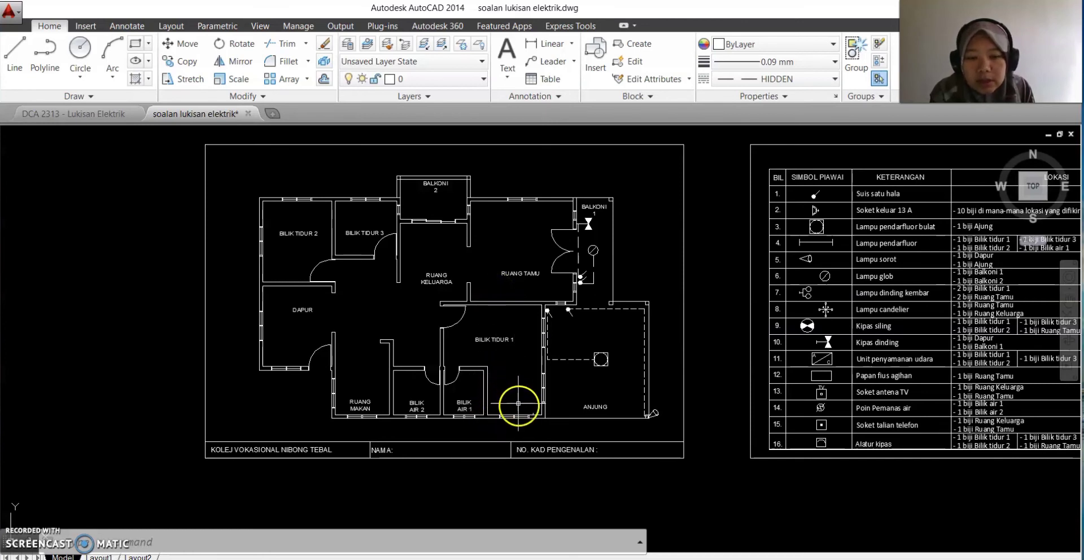
With Ortho off, copy the Unit penyamanan udara symbol from the legend into Anjung's lower corner beside the Bilik Tidur 1 wall.
scroll(805, 389, up, 5)
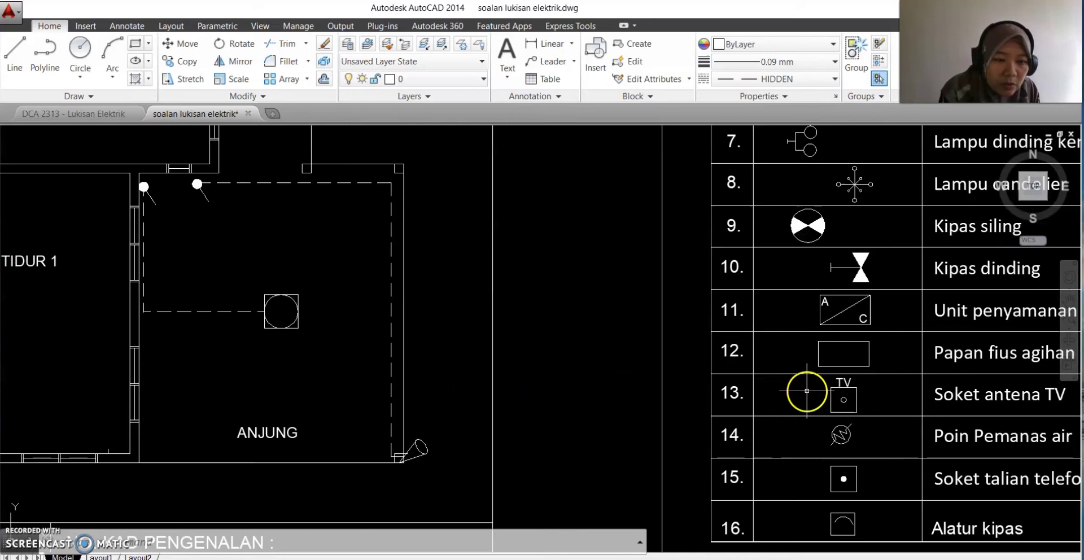
click(181, 62)
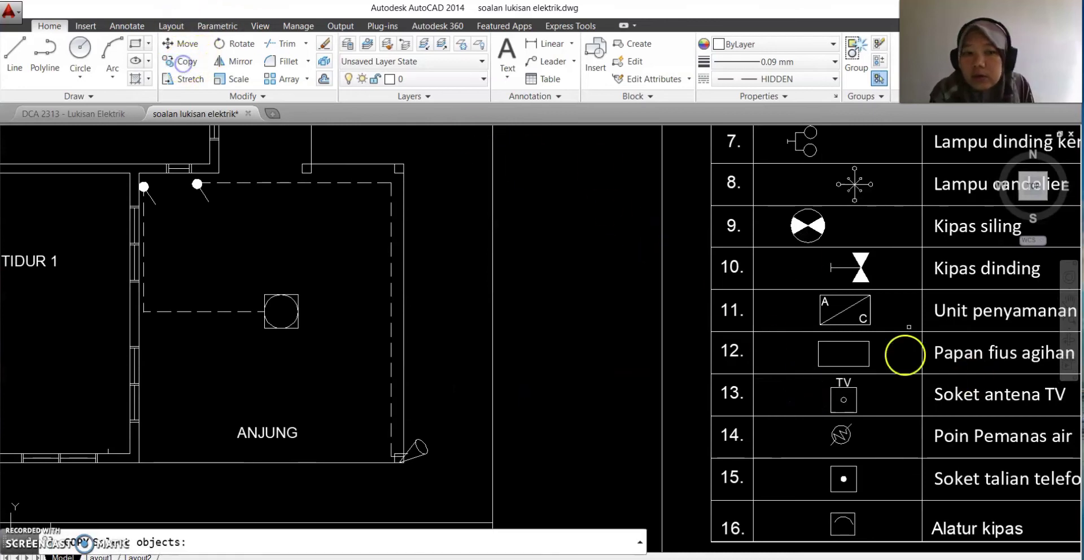
click(811, 293)
click(877, 327)
click(879, 327)
right_click(840, 310)
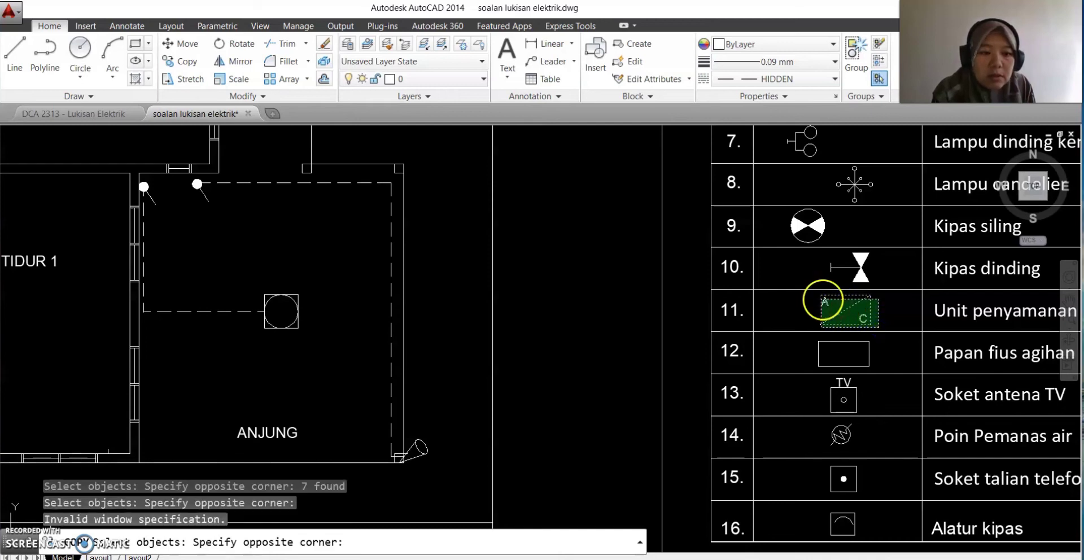
right_click(822, 299)
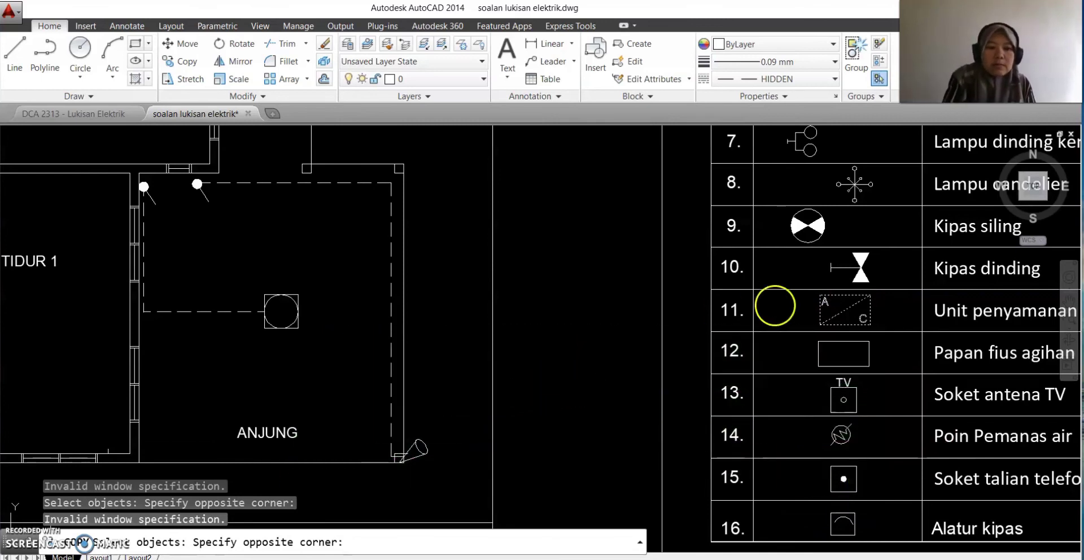
click(785, 311)
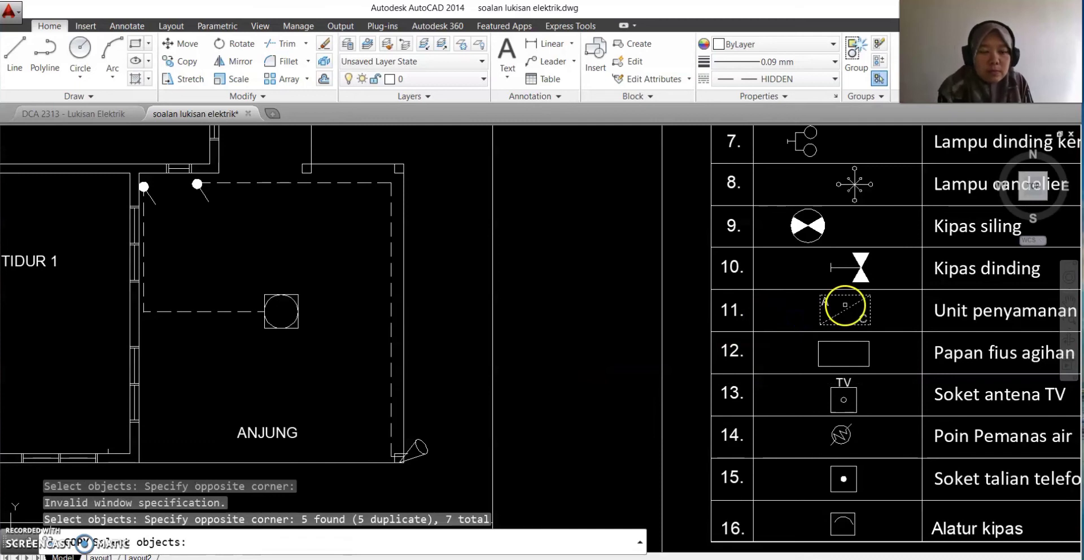
right_click(845, 304)
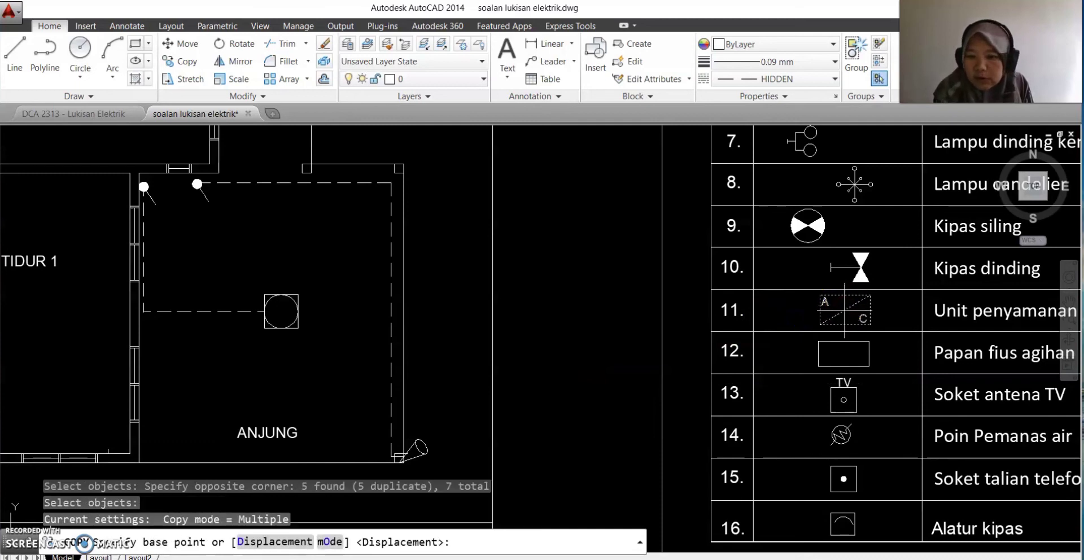
click(844, 310)
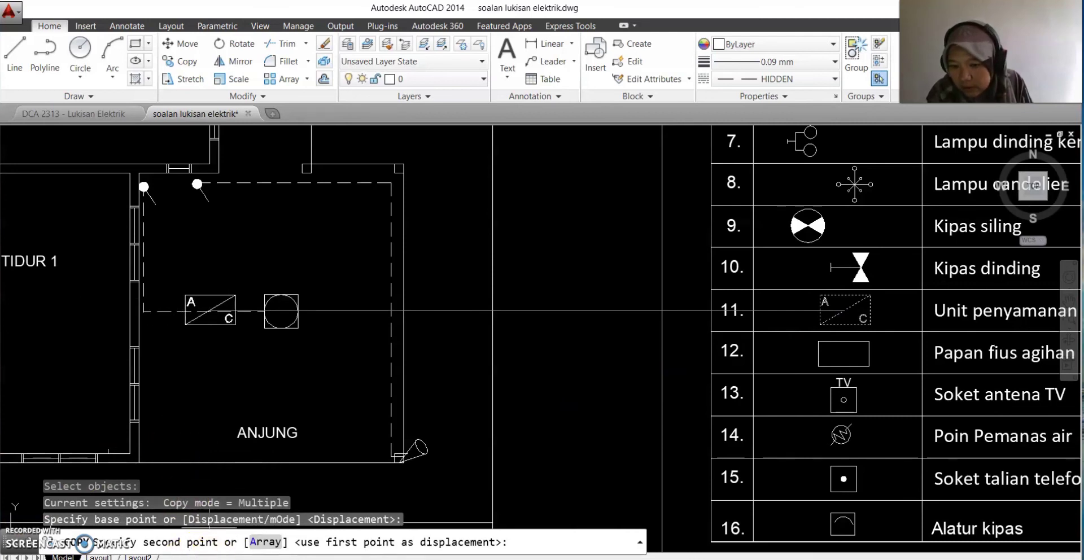
key(F8)
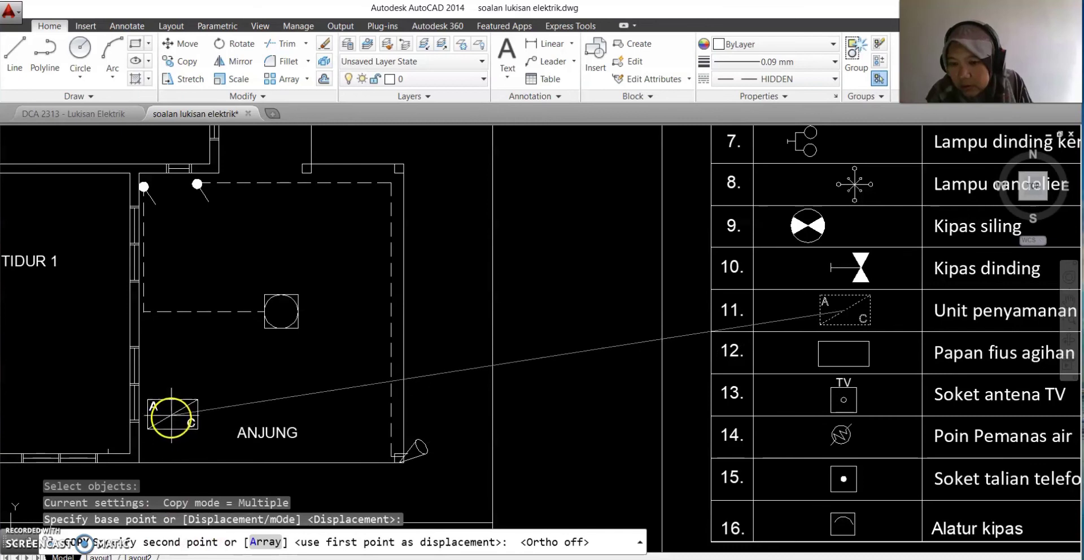
click(167, 444)
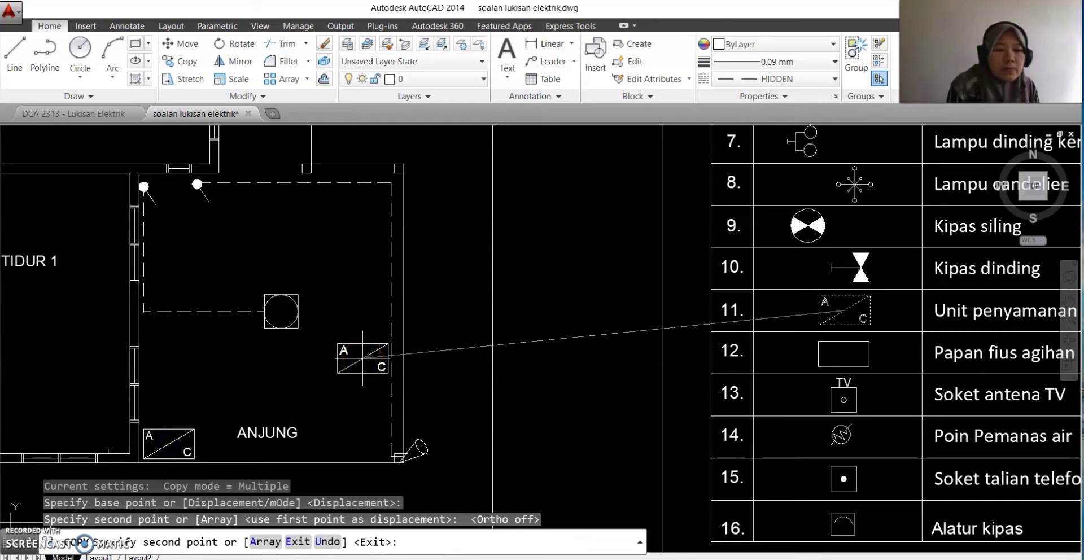
Place a second air-conditioner symbol in the upper outer corner of Bilik Tidur 2 and finish copying.
scroll(363, 358, down, 5)
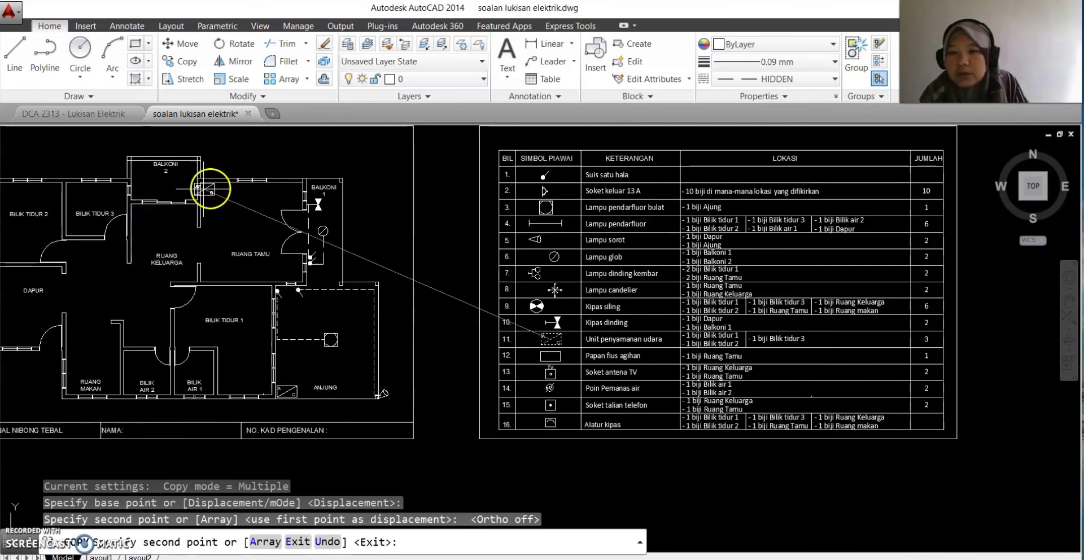
right_click(224, 188)
click(254, 304)
drag(265, 305, 371, 304)
right_click(227, 239)
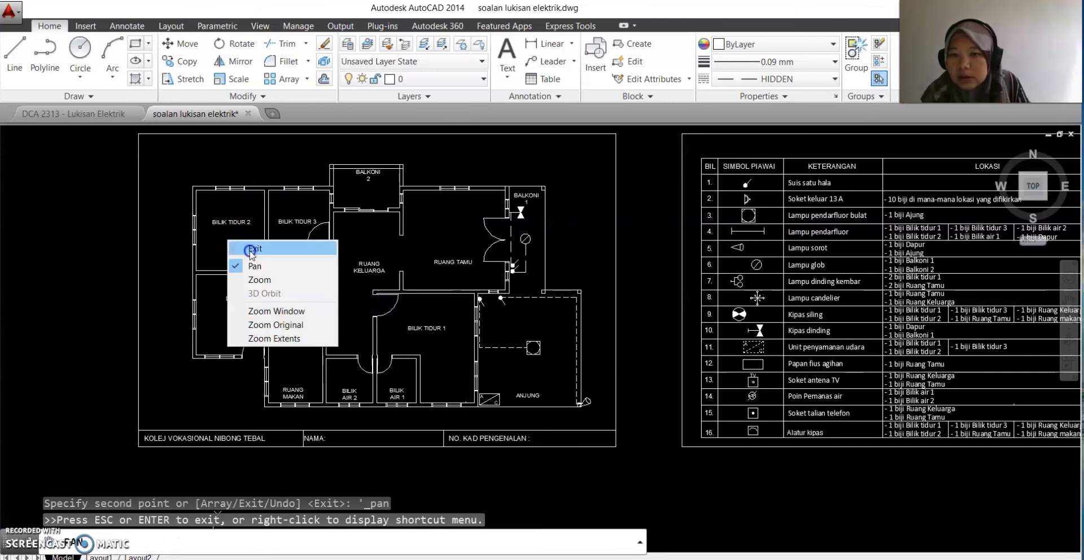
click(250, 252)
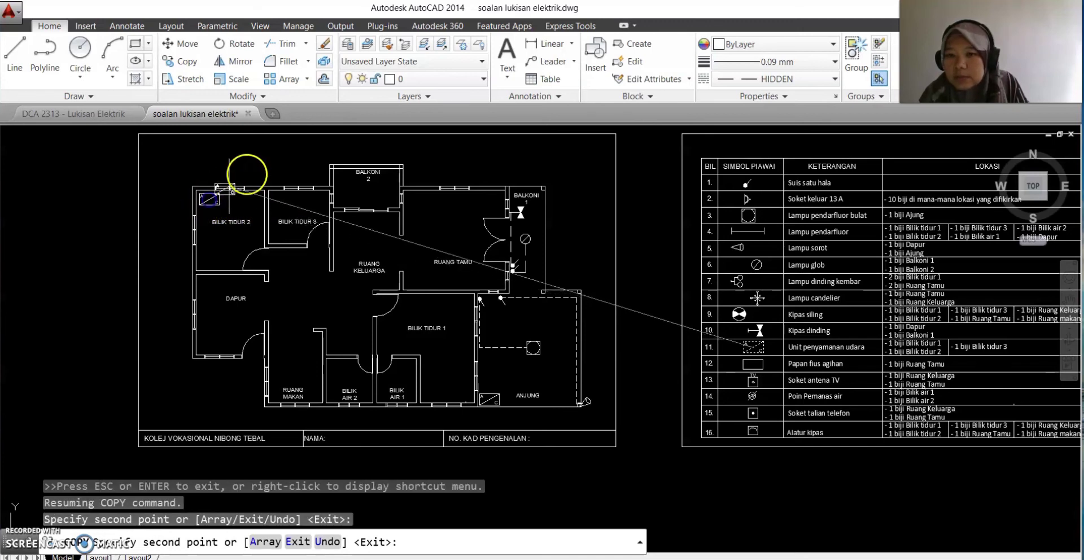
right_click(258, 168)
click(280, 178)
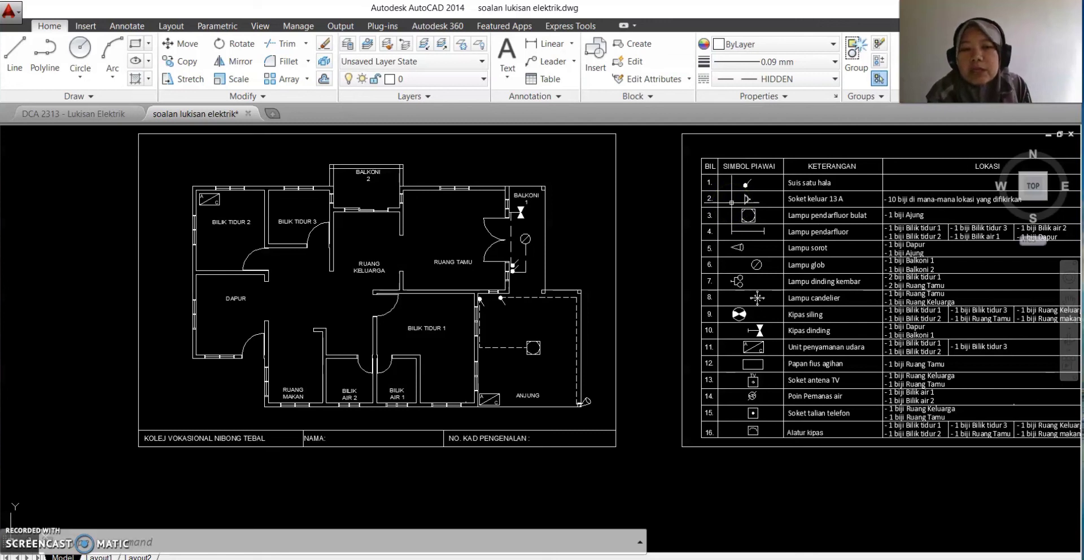
Copy the Soket keluar 13 A symbol from the legend onto the outer wall of Bilik Tidur 2, near its lower corner.
scroll(731, 201, up, 2)
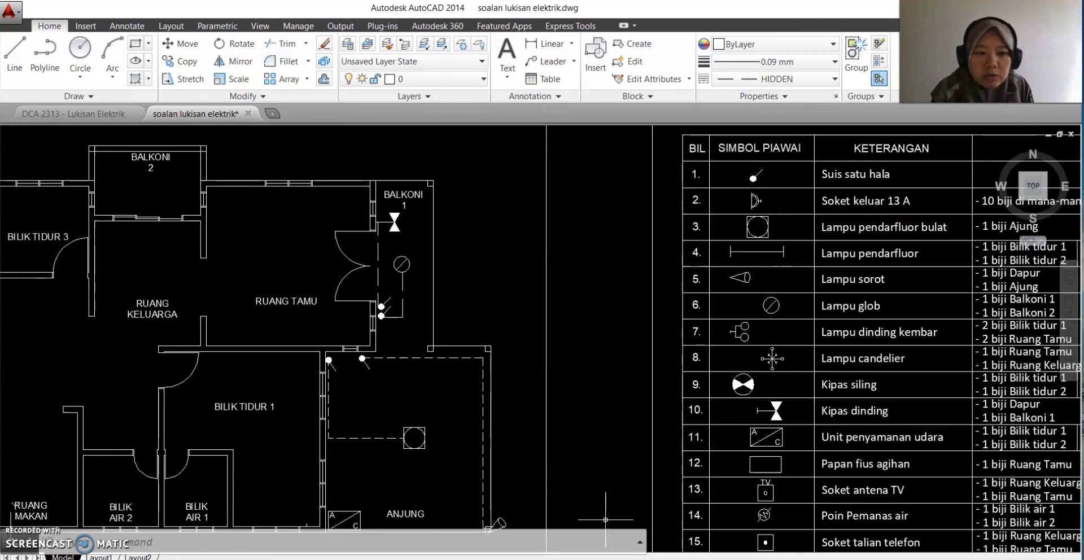
click(180, 61)
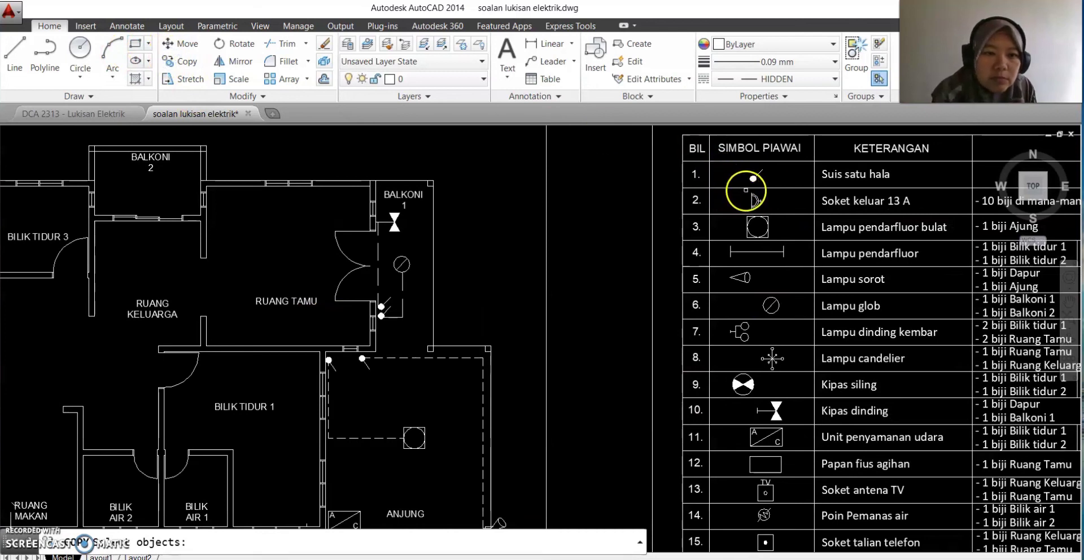
click(746, 190)
click(773, 212)
click(773, 214)
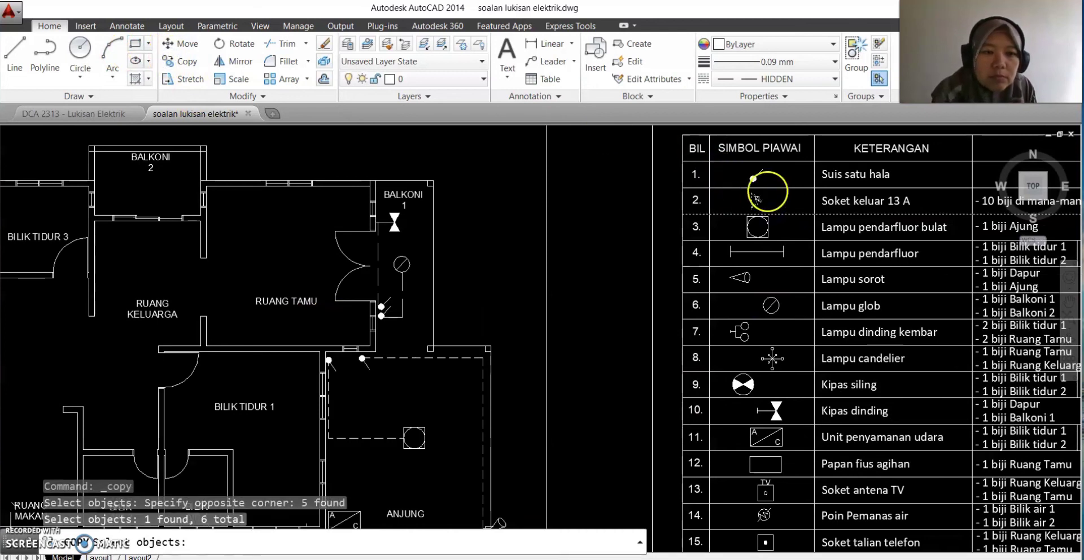
right_click(755, 198)
scroll(755, 199, down, 2)
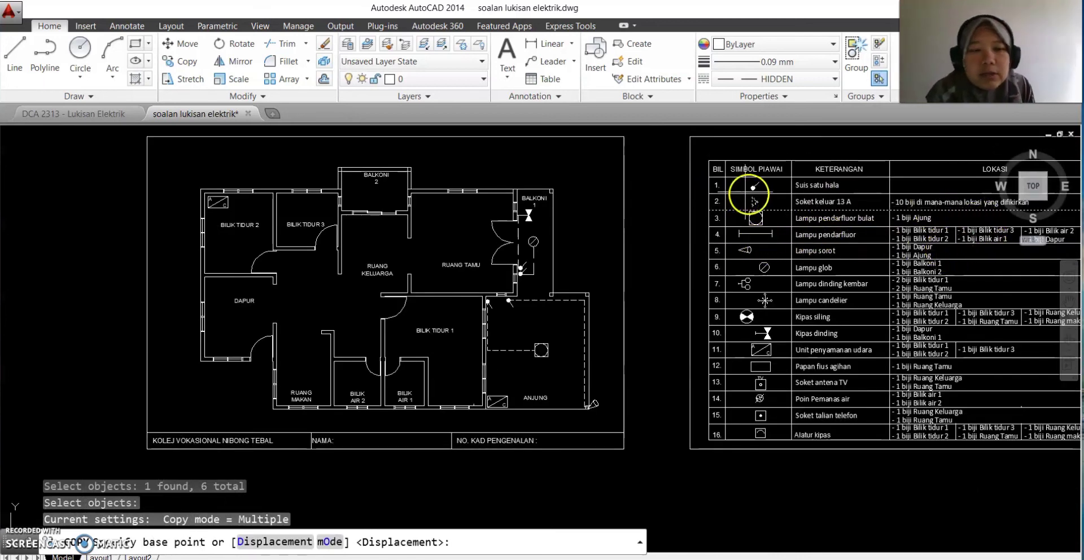
click(754, 201)
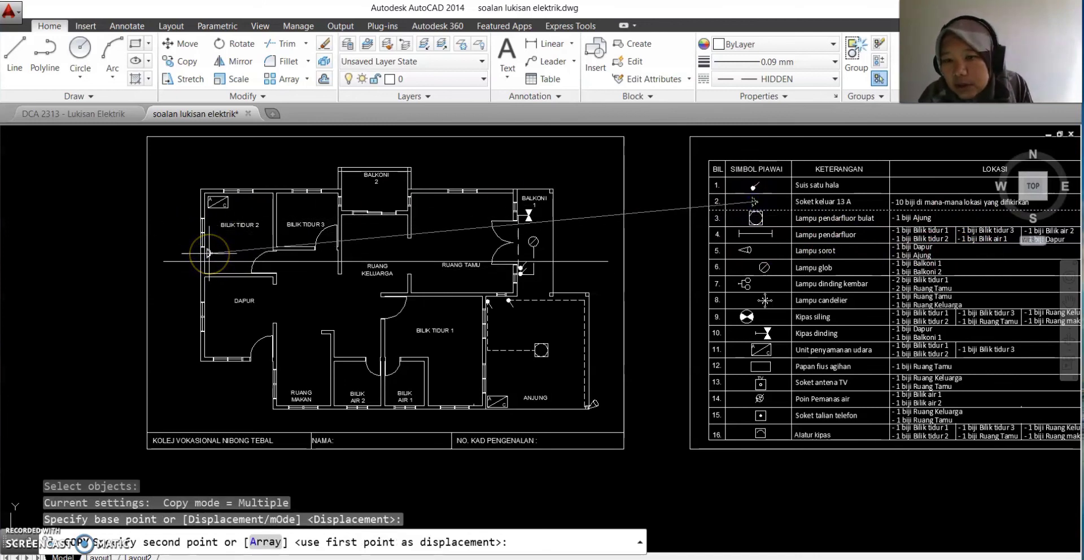
click(208, 253)
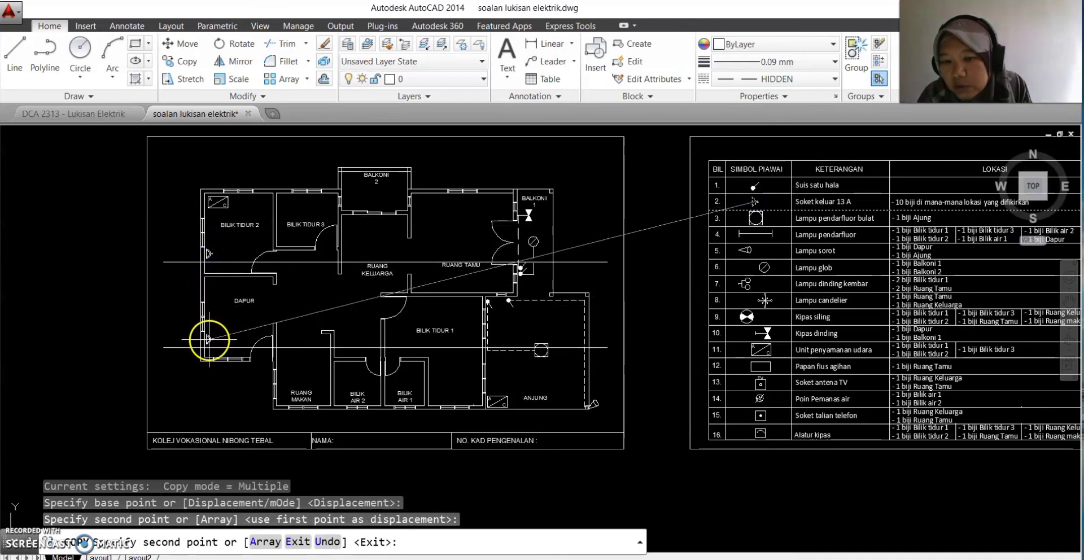
Place more socket copies on the west walls of Dapur, Bilik Tidur 3, Ruang Makan and Bilik Tidur 1, and finish copying.
click(208, 340)
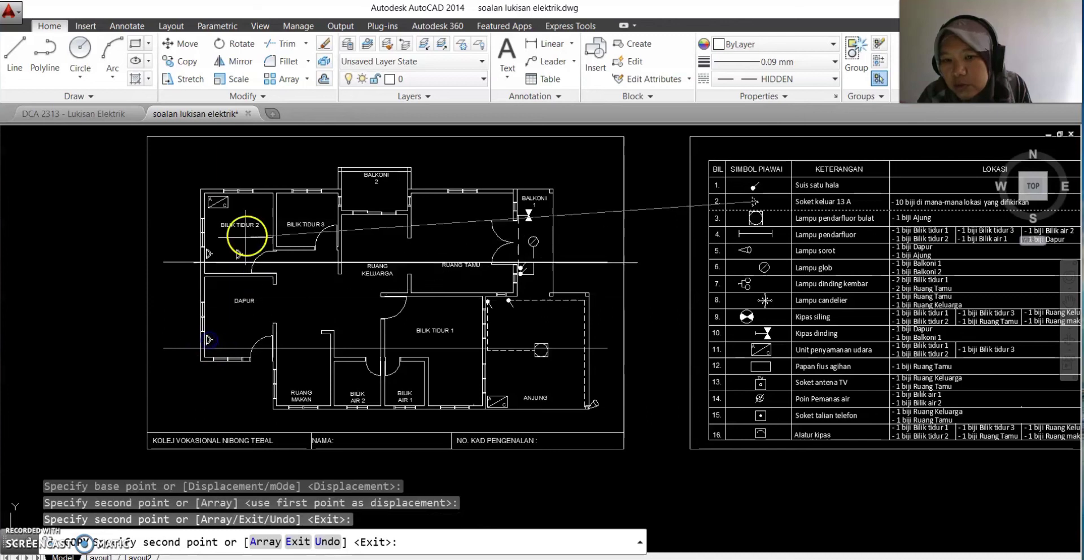
click(282, 200)
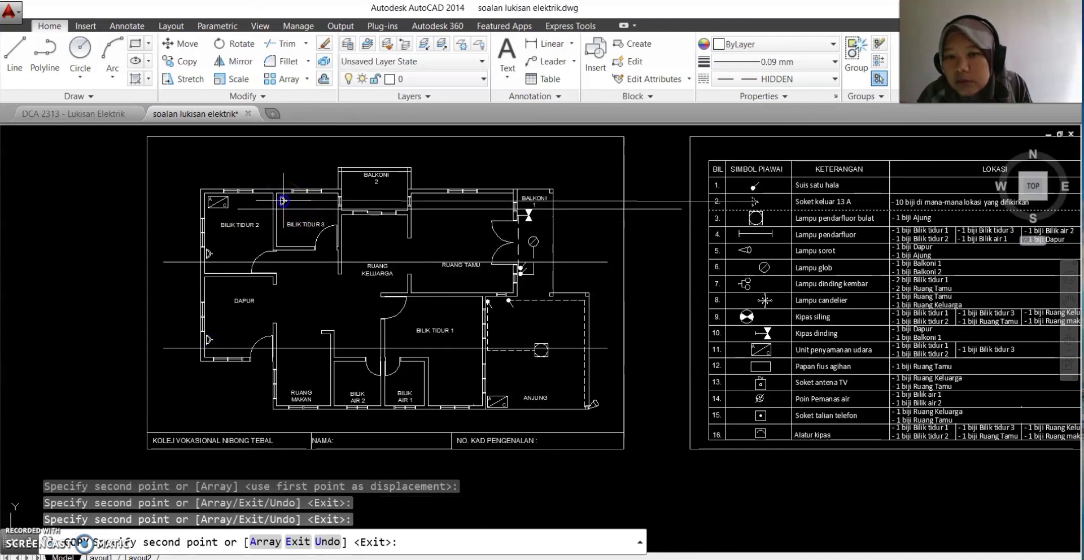
click(279, 338)
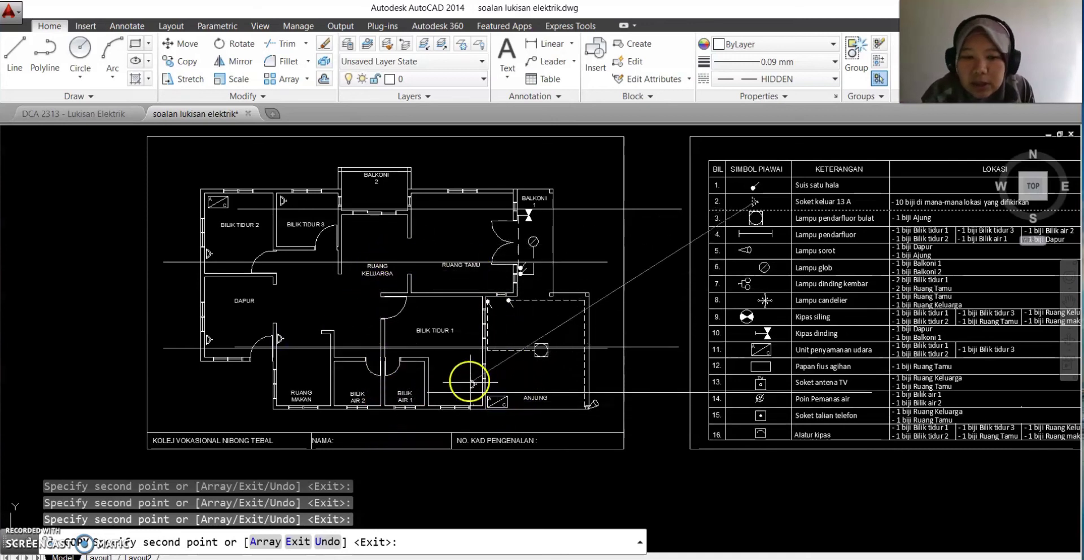
right_click(389, 346)
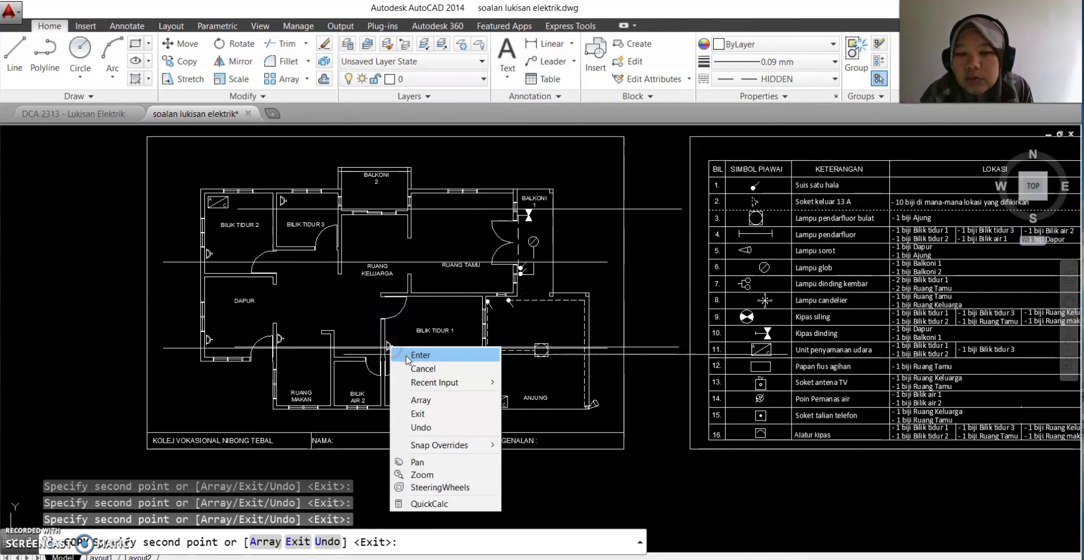
click(398, 354)
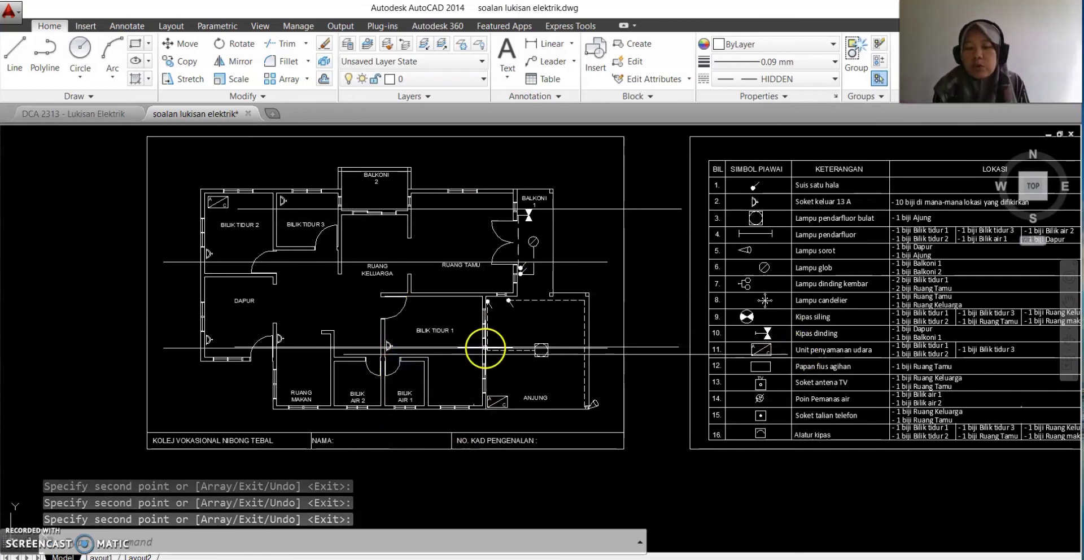
key(Escape)
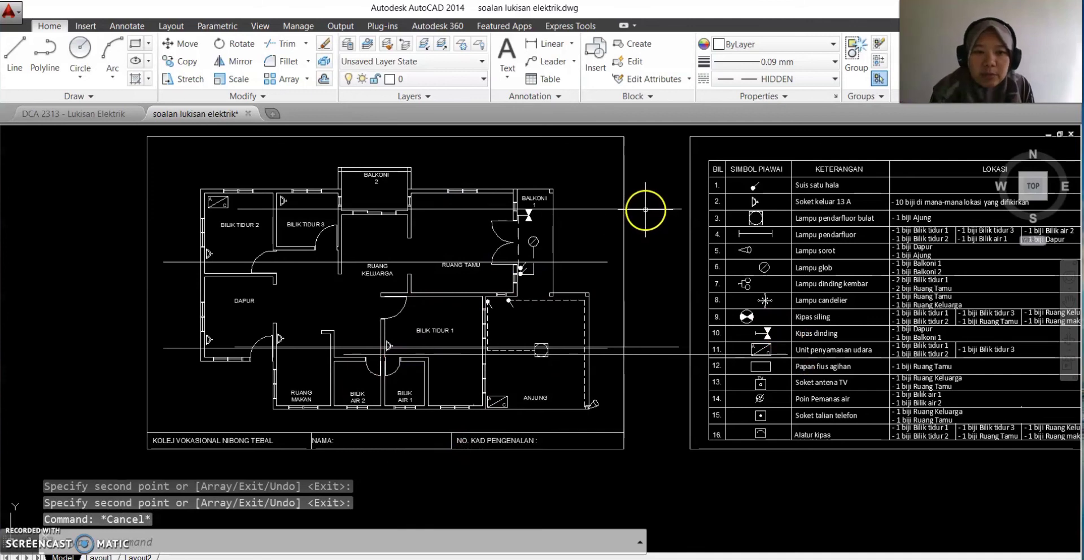
Erase the five stray horizontal lines running across the rooms and beyond the outer walls of the floor plan.
click(644, 209)
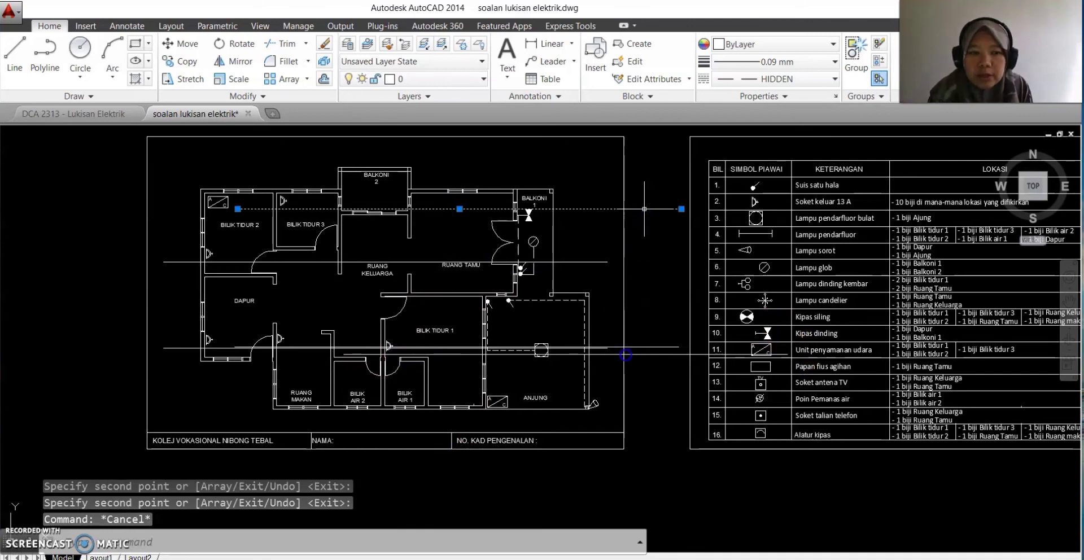
key(Delete)
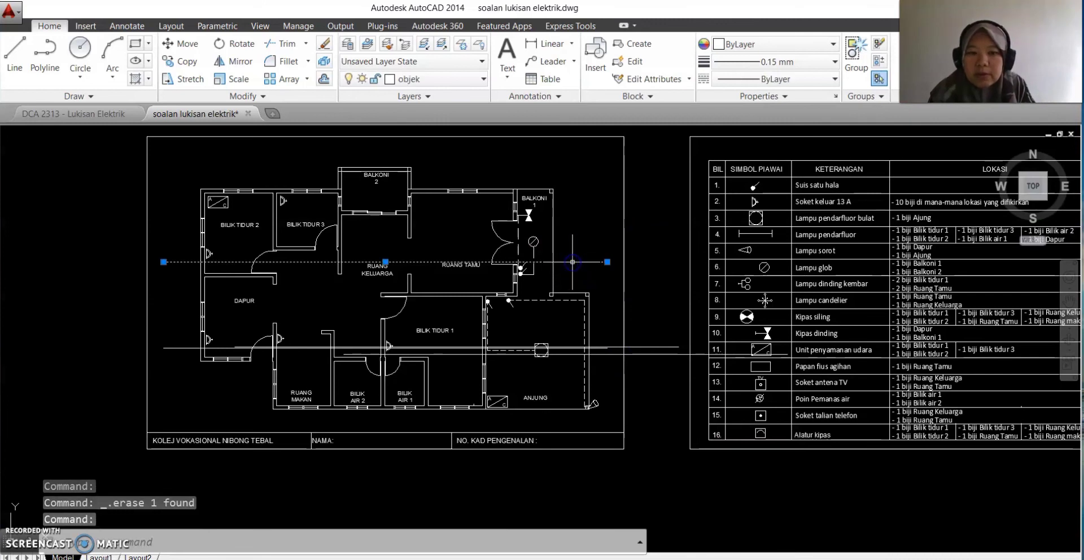
key(Delete)
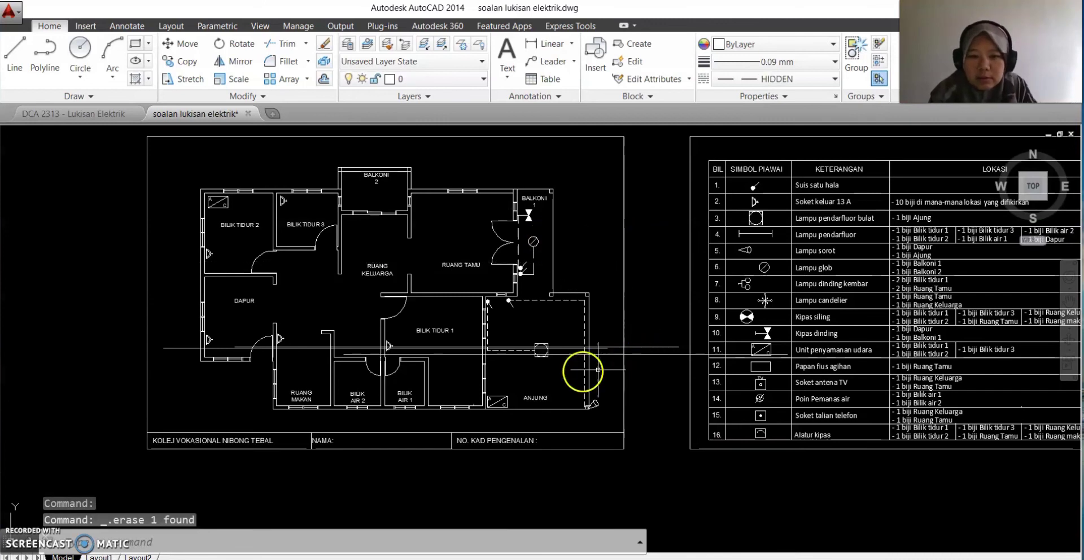
click(171, 348)
key(Delete)
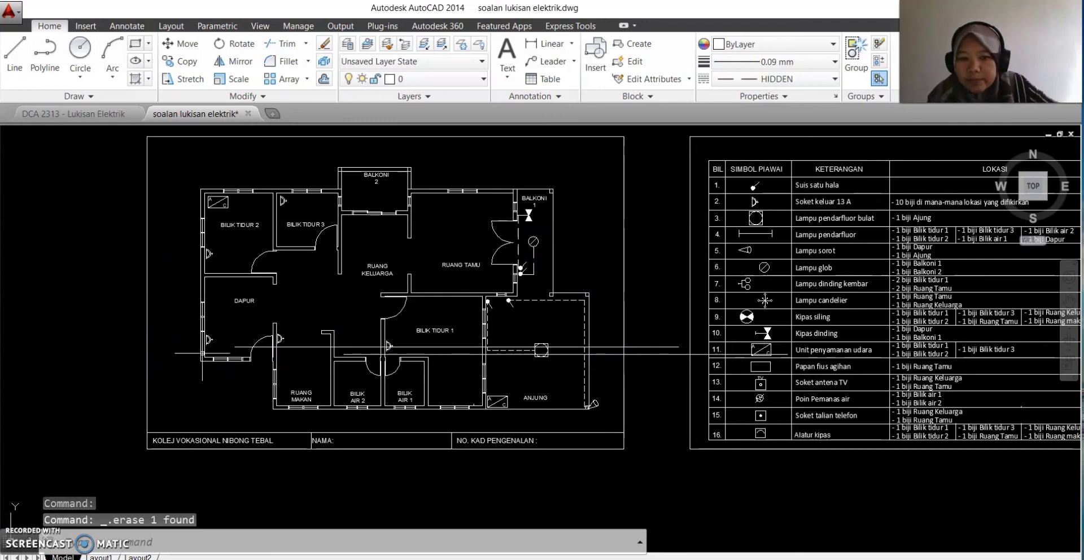
click(671, 354)
key(Delete)
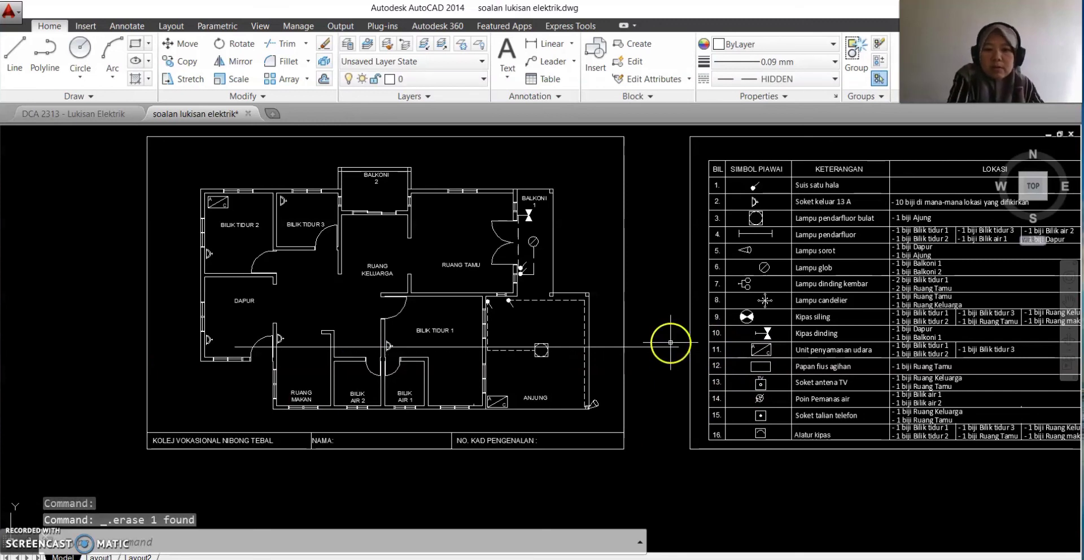
click(659, 347)
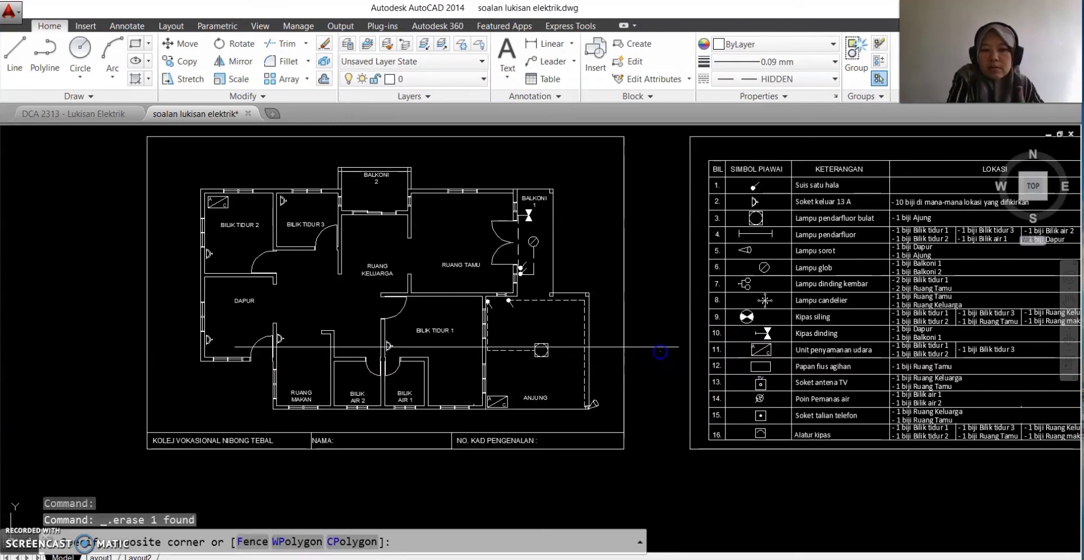
click(662, 346)
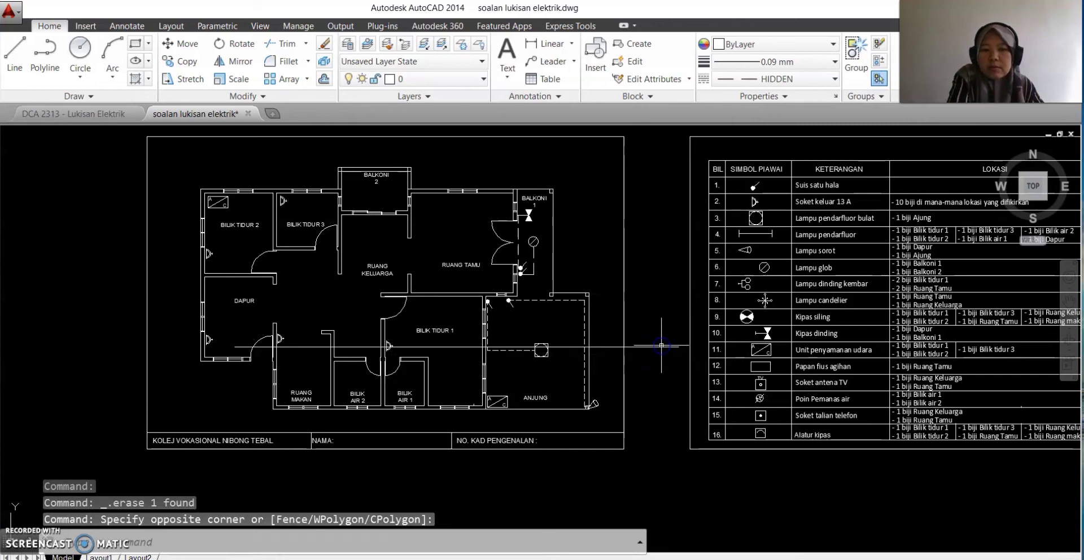
key(Delete)
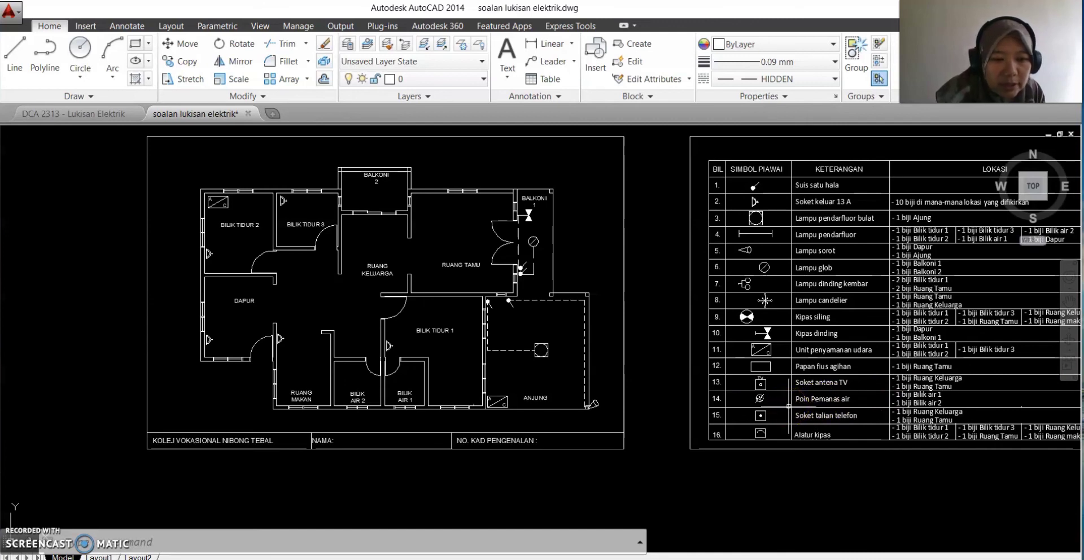
Copy the Poin Pemanas air symbol from the legend into the upper corner of Bilik Air 2, beside the Ruang Makan wall.
scroll(788, 406, up, 2)
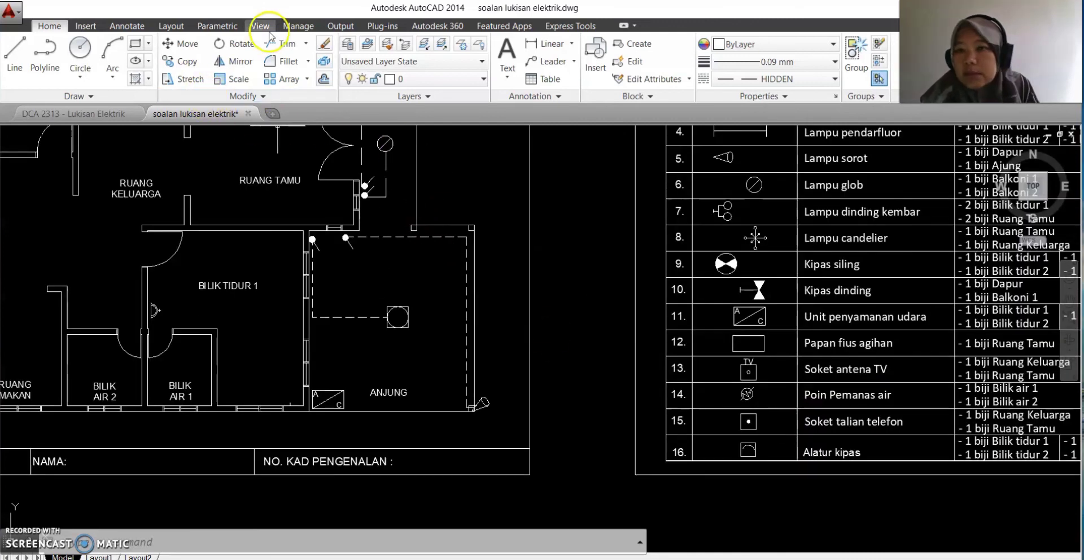
click(176, 61)
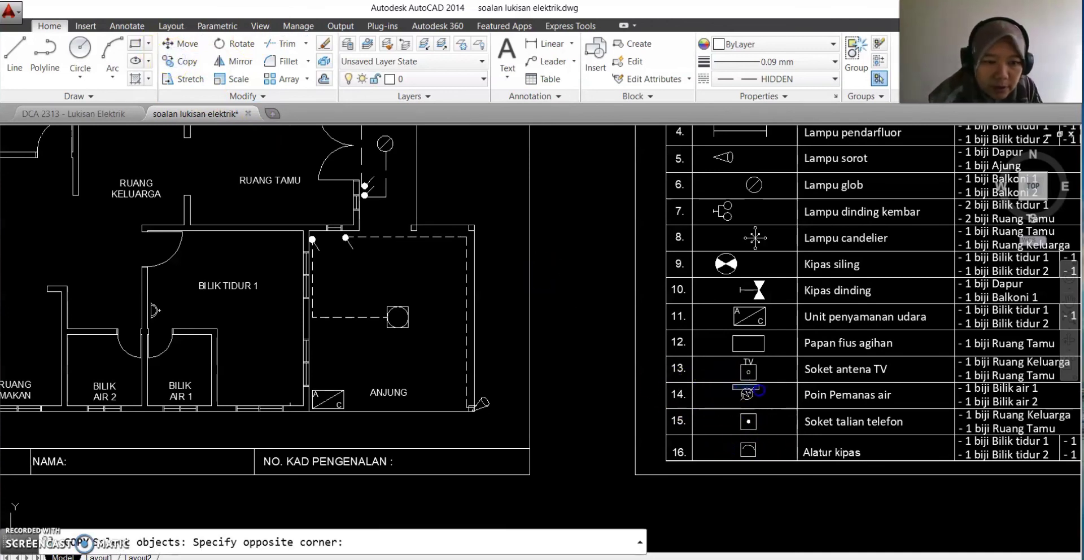
double_click(764, 403)
right_click(757, 403)
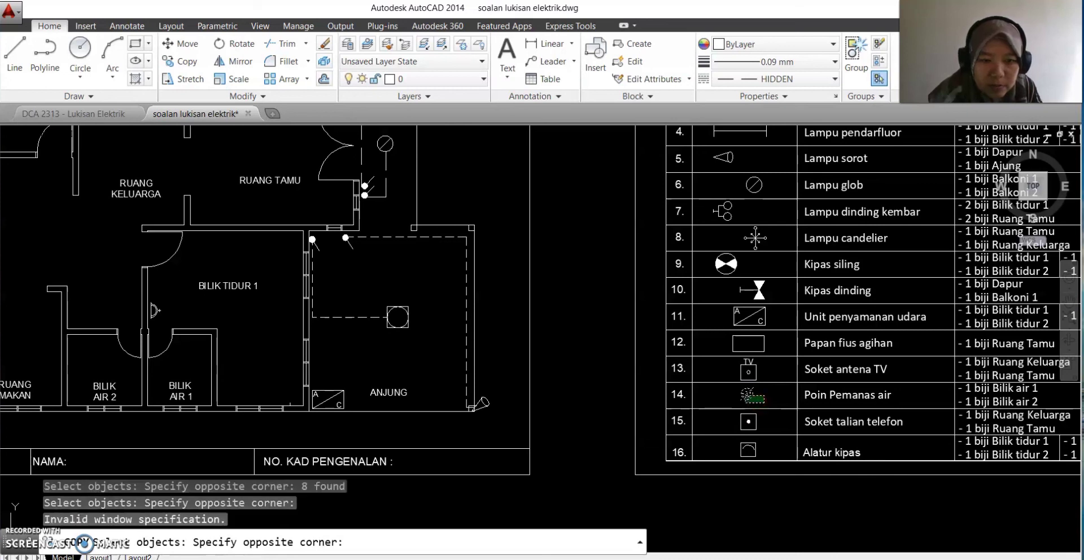
click(743, 391)
right_click(746, 392)
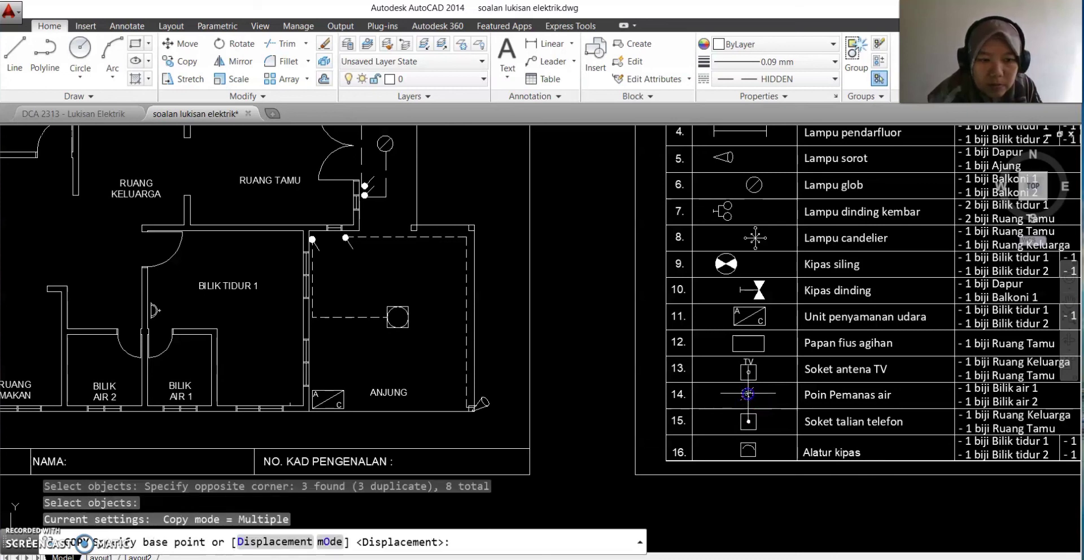
click(748, 394)
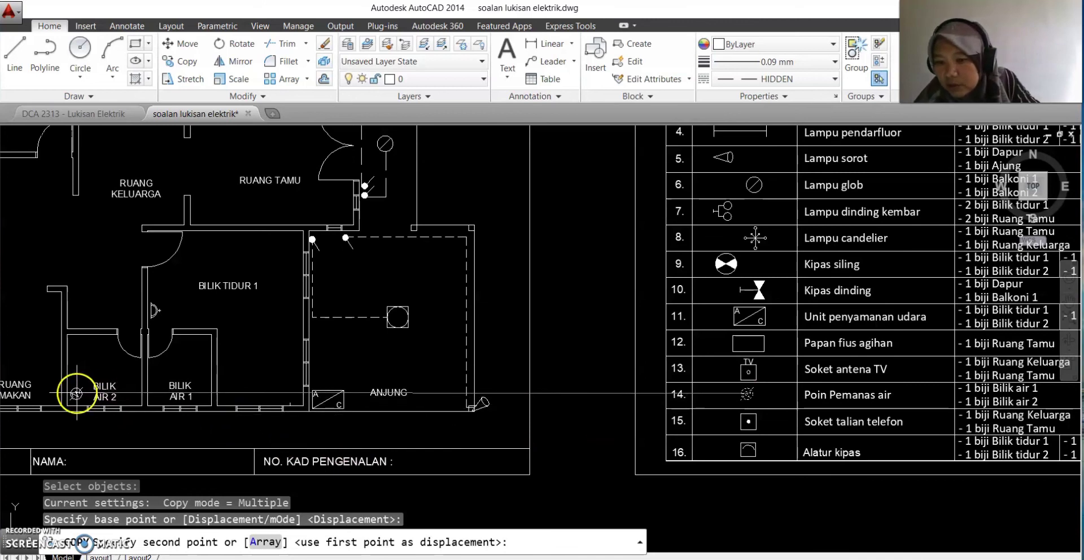
click(78, 344)
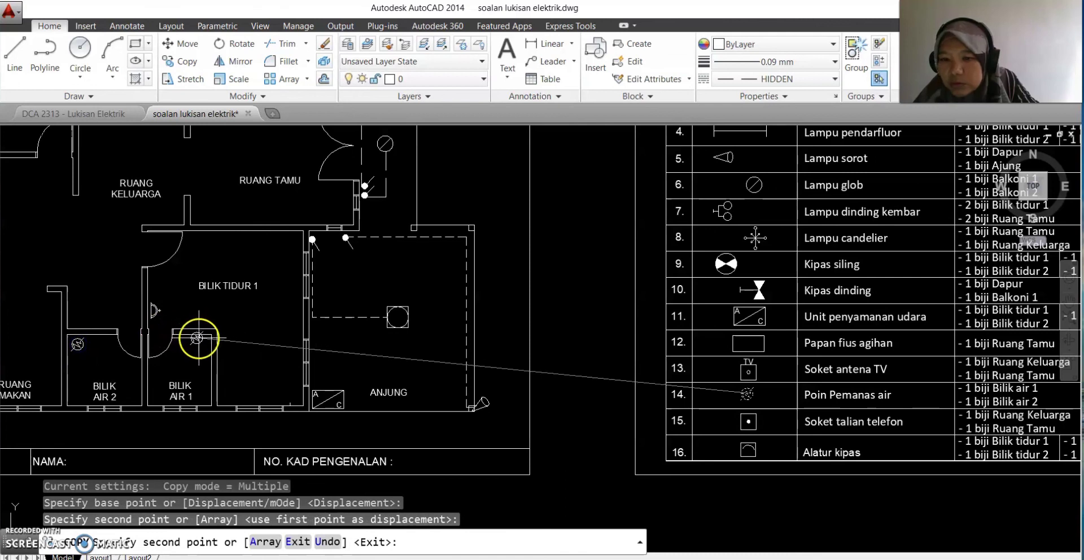